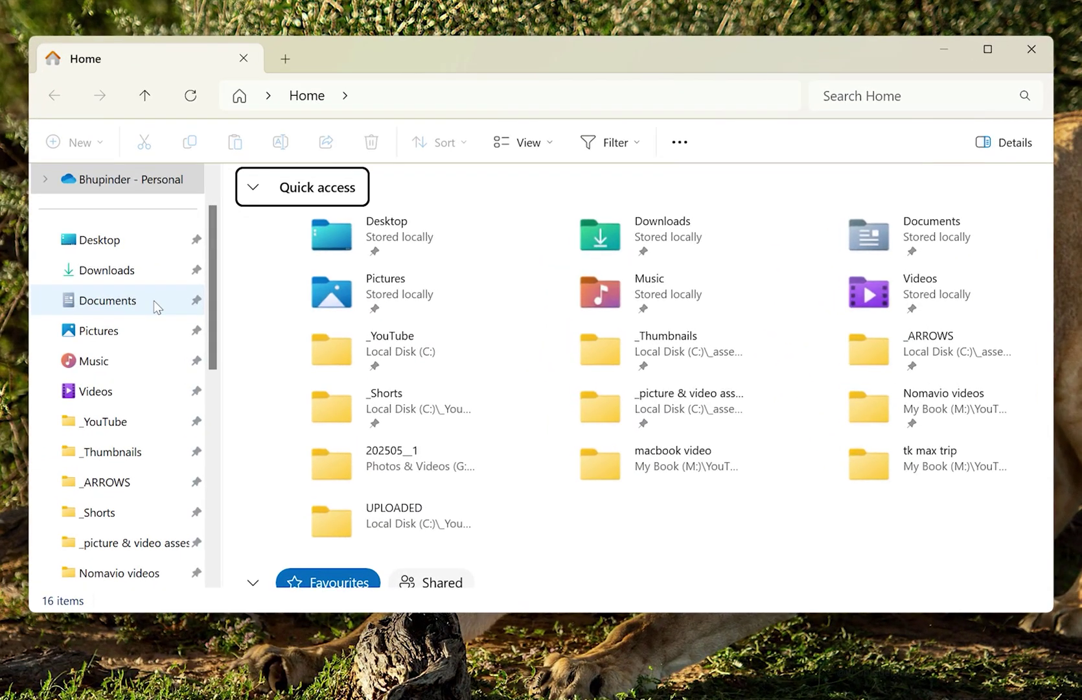
Navigate File Explorer to Documents > Adobe > Premiere Pro > 25.0
{"action": "left_click", "coordinate": [153, 301]}
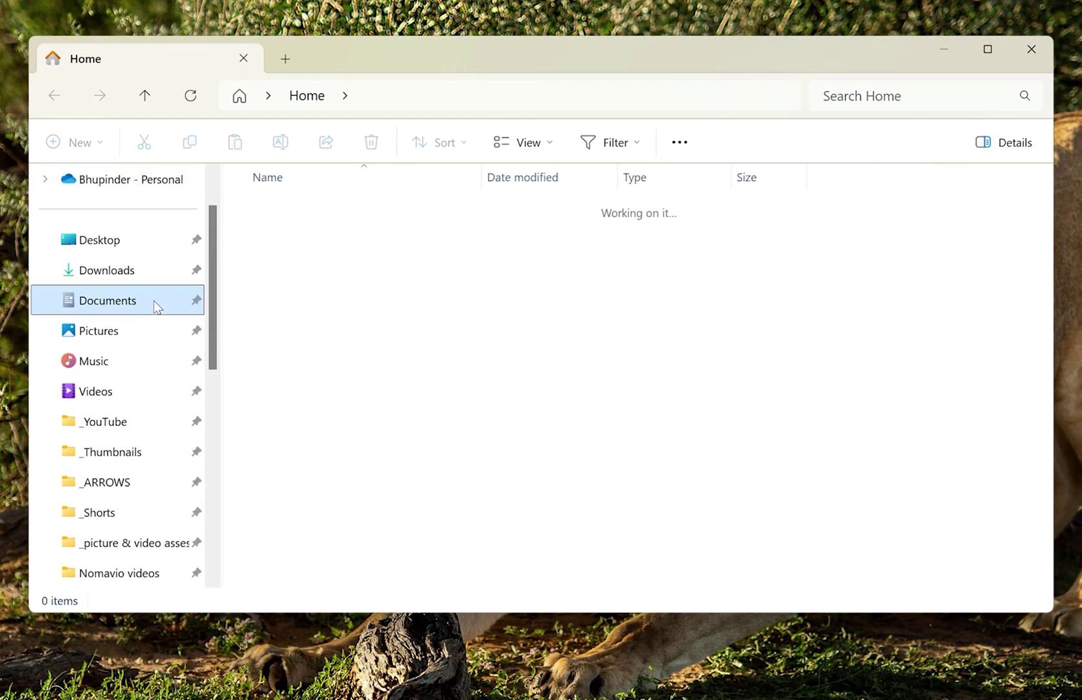
{"action": "left_click", "coordinate": [348, 218]}
{"action": "double_click", "coordinate": [349, 218]}
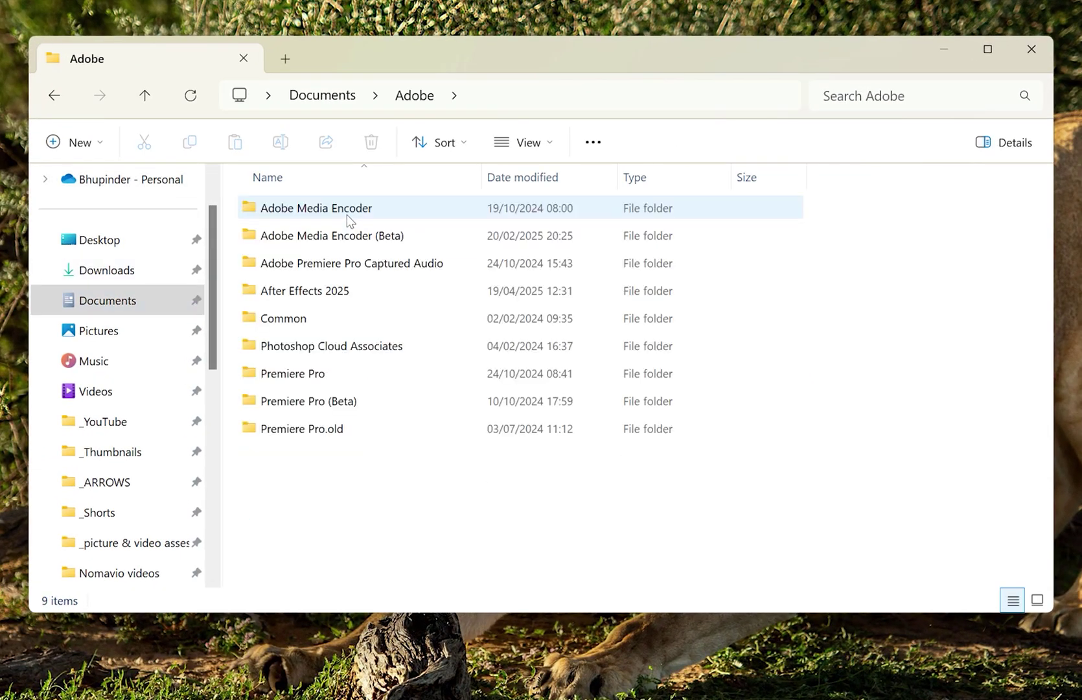
{"action": "double_click", "coordinate": [376, 375]}
{"action": "left_click", "coordinate": [301, 267]}
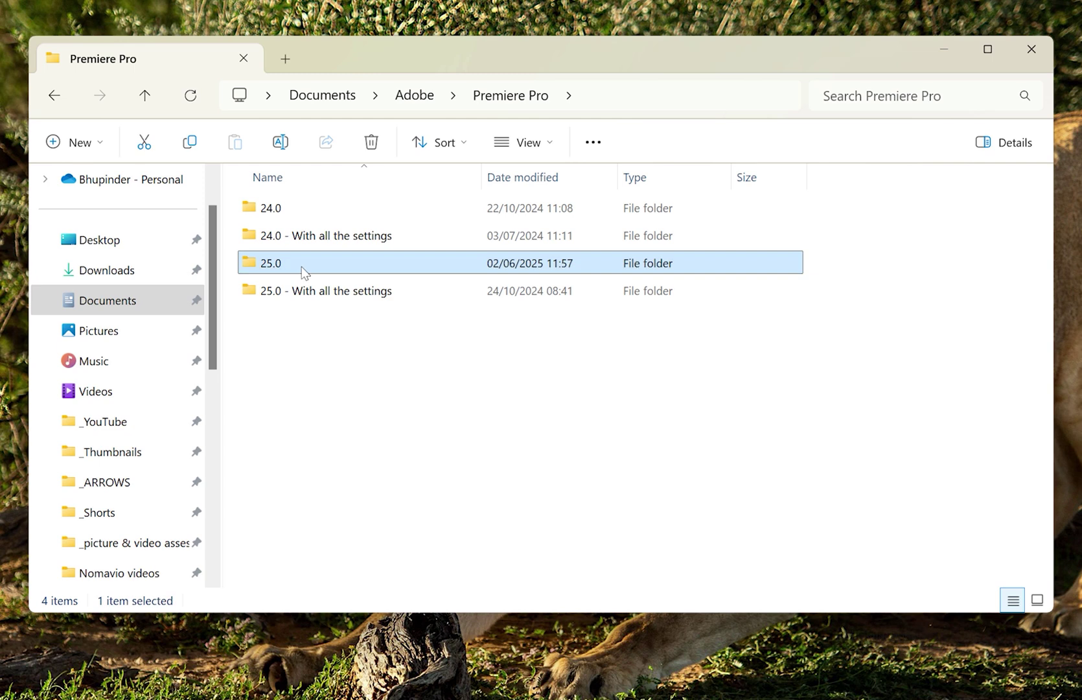
{"action": "double_click", "coordinate": [302, 269]}
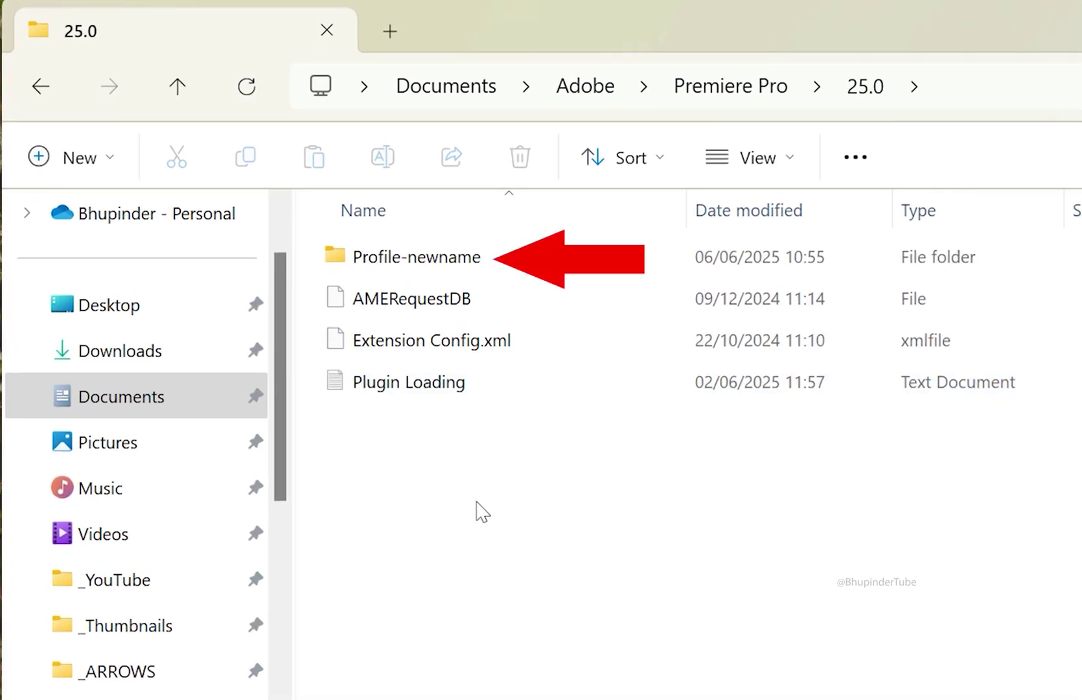
Copy the Profile-newname folder and paste it onto the T7 (H:) drive
{"action": "left_click", "coordinate": [416, 263]}
{"action": "left_click", "coordinate": [254, 163]}
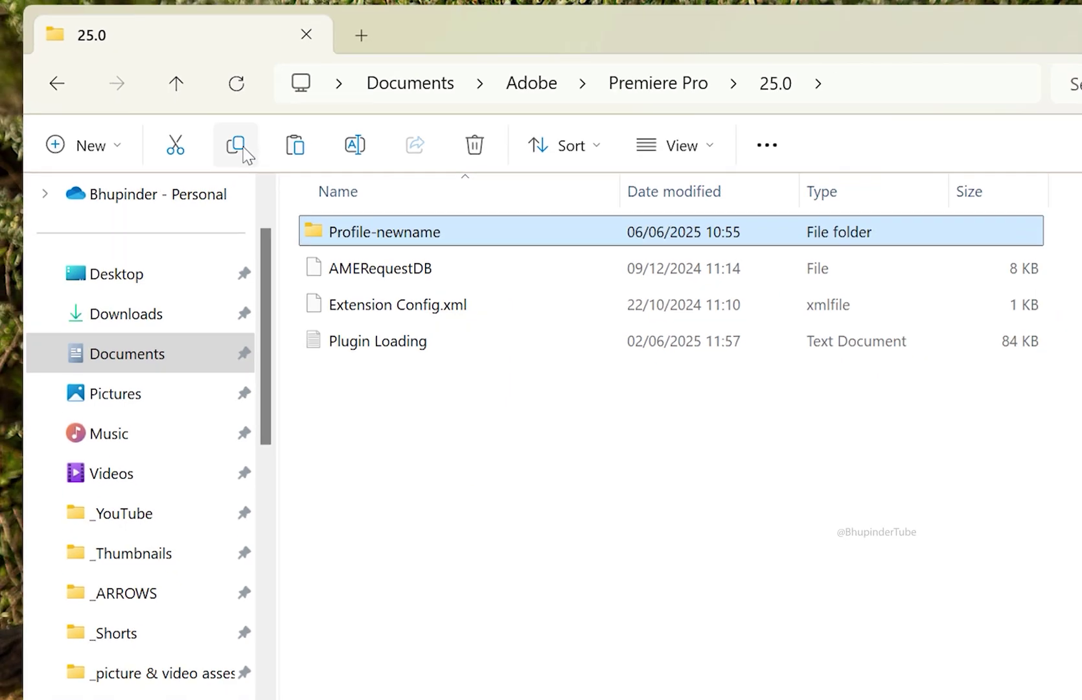
{"action": "scroll", "coordinate": [74, 584], "scroll_direction": "down", "scroll_amount": 10}
{"action": "left_click", "coordinate": [72, 597]}
{"action": "left_click", "coordinate": [302, 150]}
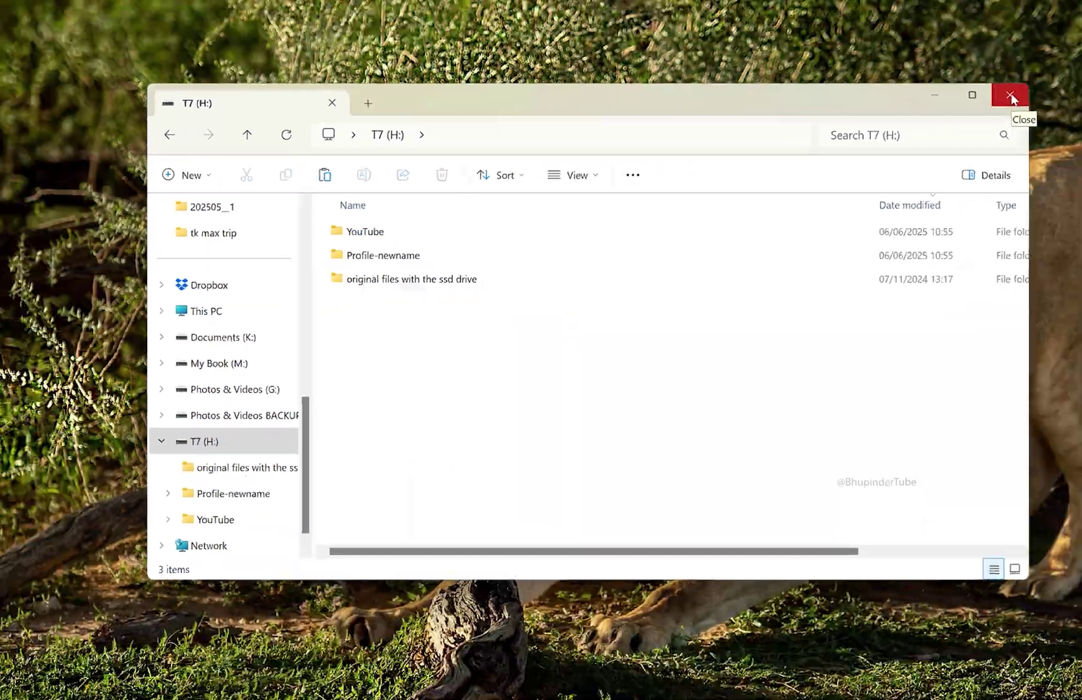
Close File Explorer and eject the T7 drive from the system tray
{"action": "left_click", "coordinate": [1010, 102]}
{"action": "left_click", "coordinate": [756, 667]}
{"action": "left_click", "coordinate": [816, 576]}
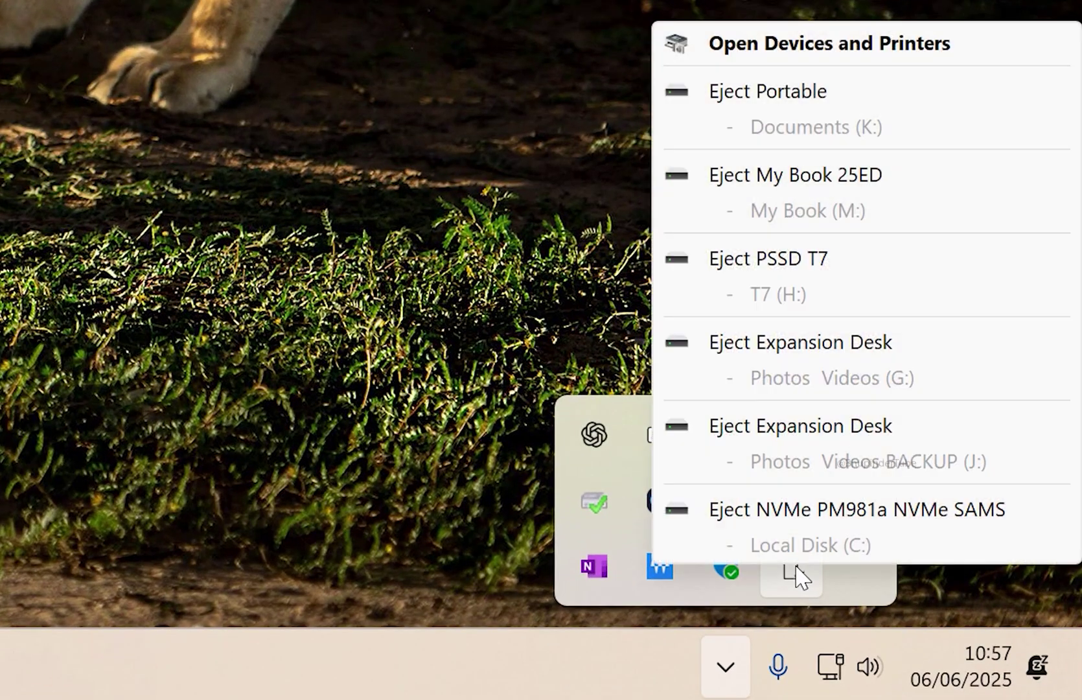
{"action": "left_click", "coordinate": [898, 272]}
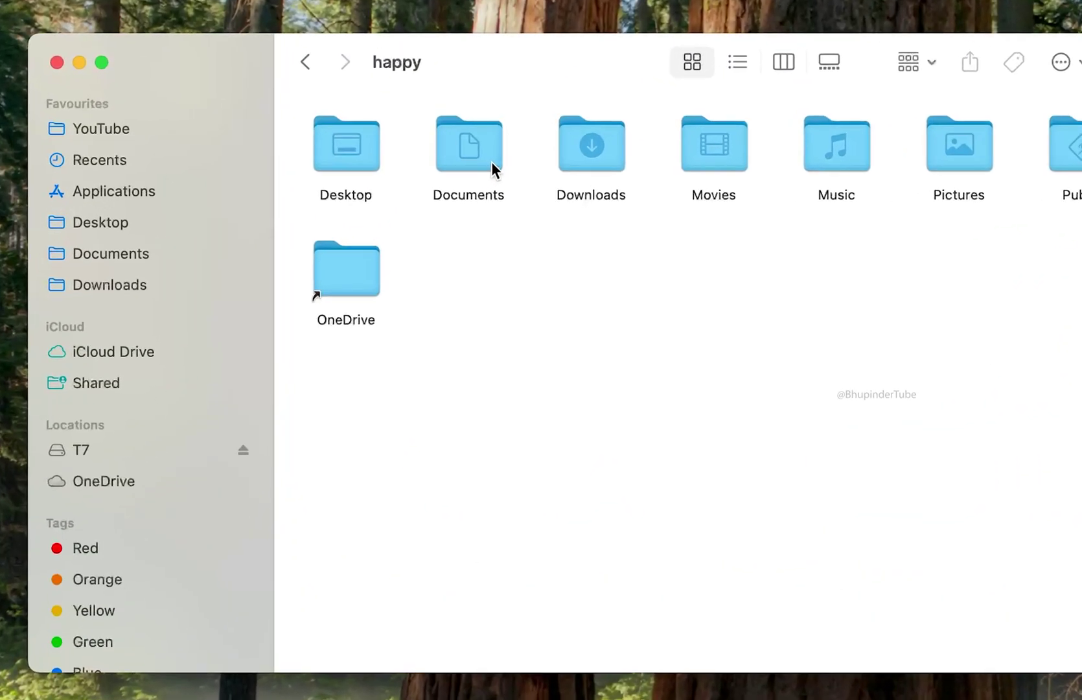
Navigate Finder to Documents > Adobe > Premiere Pro > 25.0
{"action": "left_click", "coordinate": [476, 183]}
{"action": "double_click", "coordinate": [492, 162]}
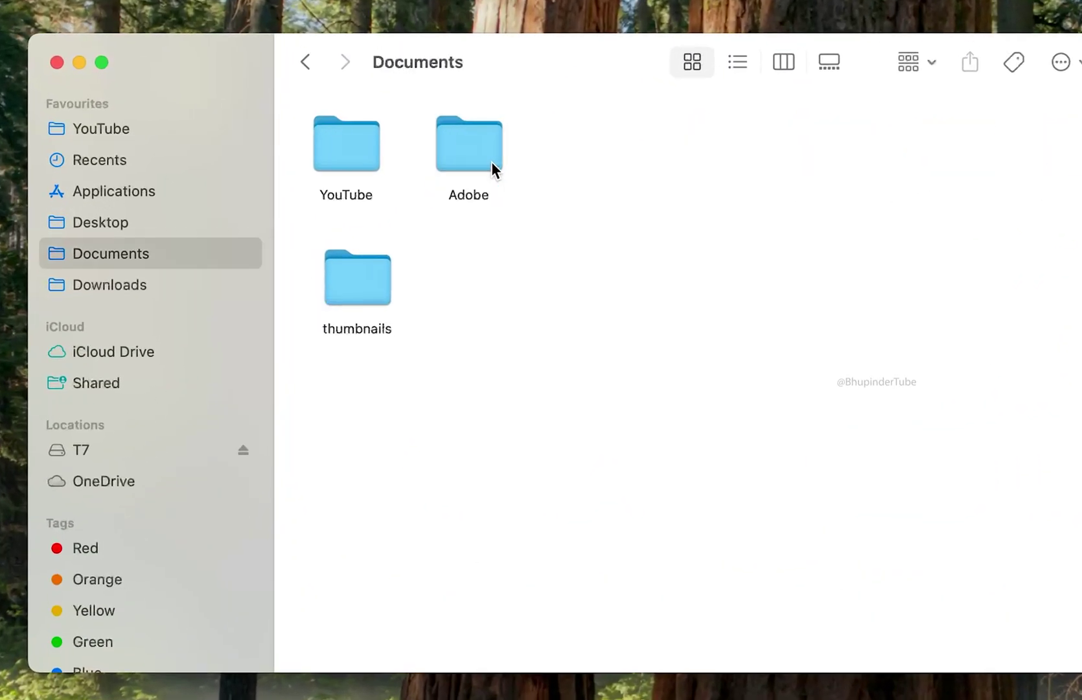
{"action": "double_click", "coordinate": [493, 161]}
{"action": "double_click", "coordinate": [727, 165]}
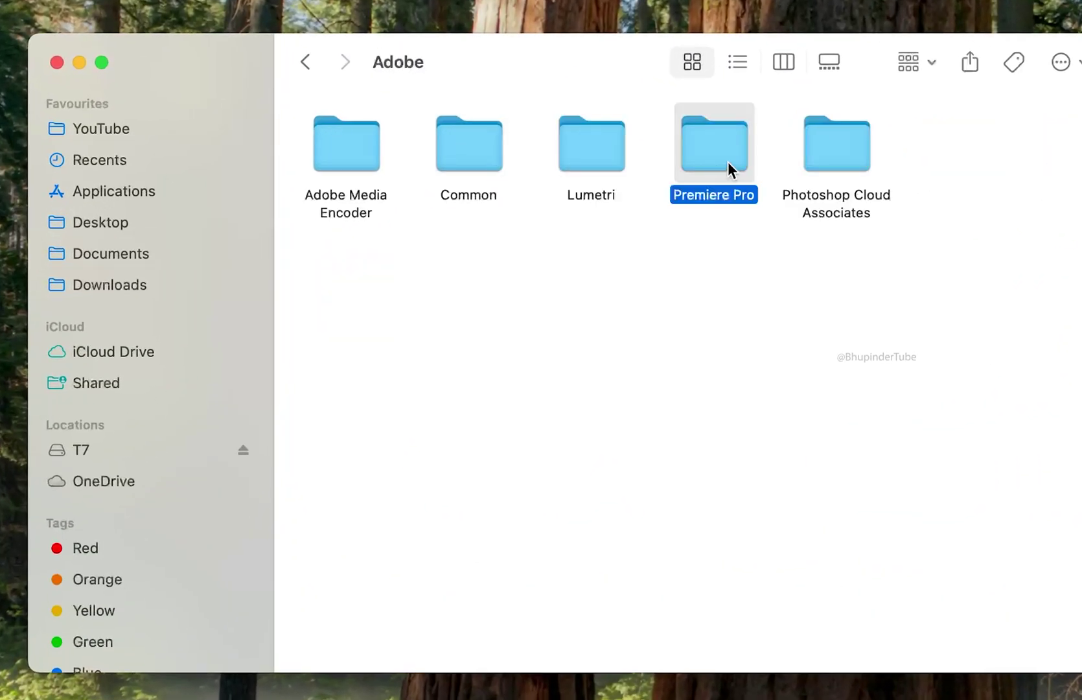
{"action": "double_click", "coordinate": [359, 160]}
Duplicate Profile-test as Profile-test copy, then open the original Profile-test folder
{"action": "right_click", "coordinate": [356, 152]}
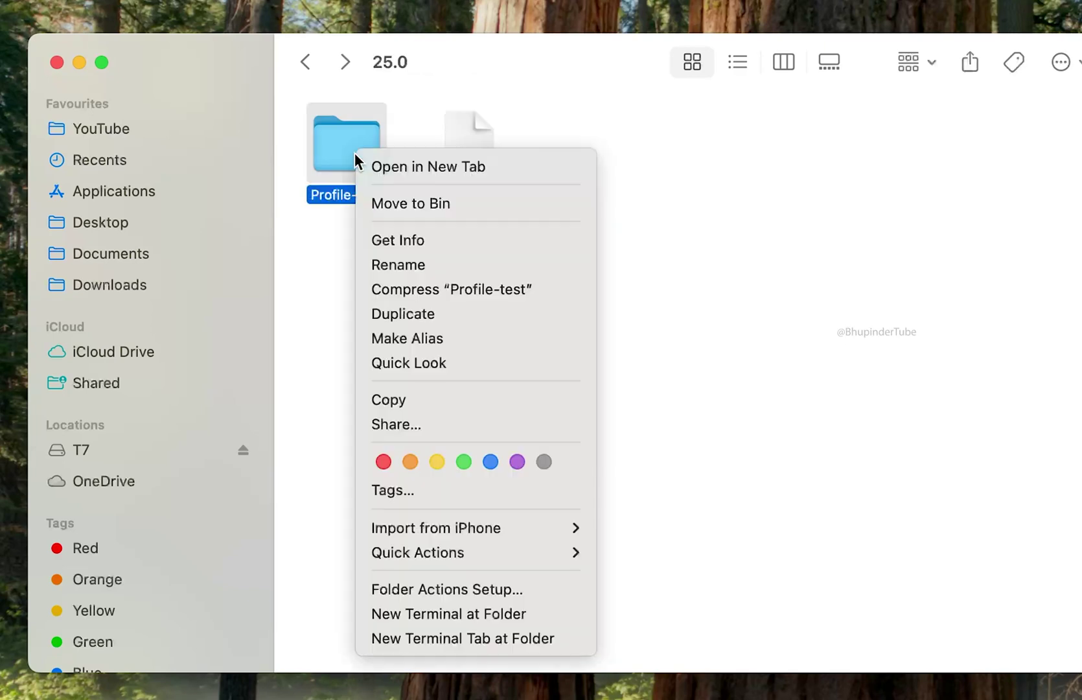
{"action": "left_click", "coordinate": [440, 392]}
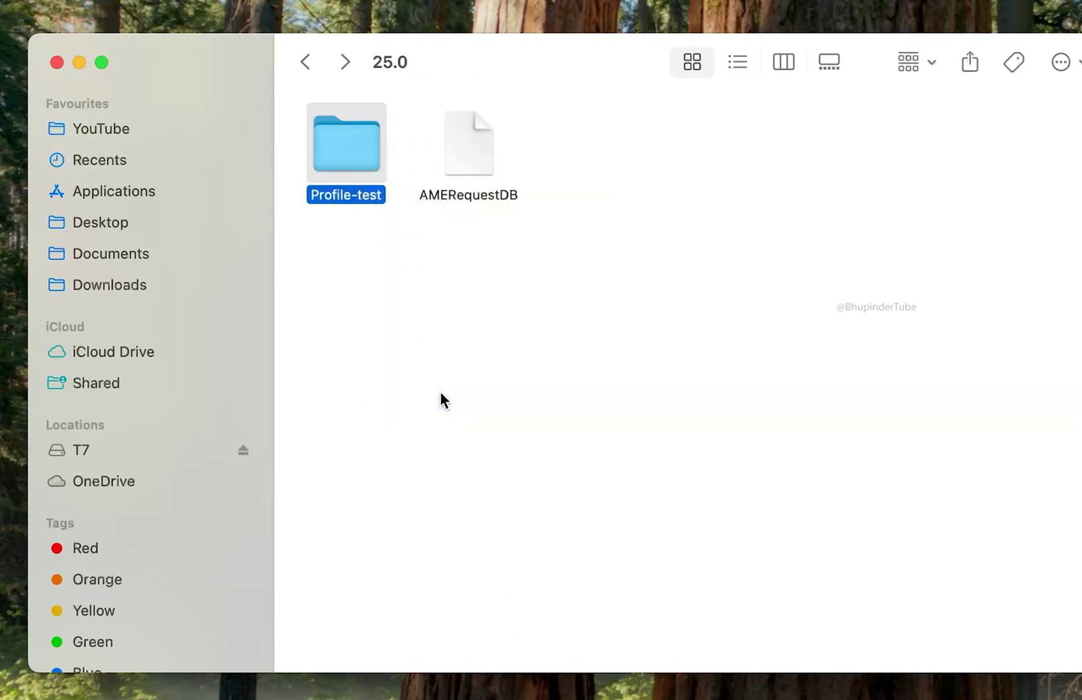
{"action": "right_click", "coordinate": [440, 393]}
{"action": "left_click", "coordinate": [557, 431]}
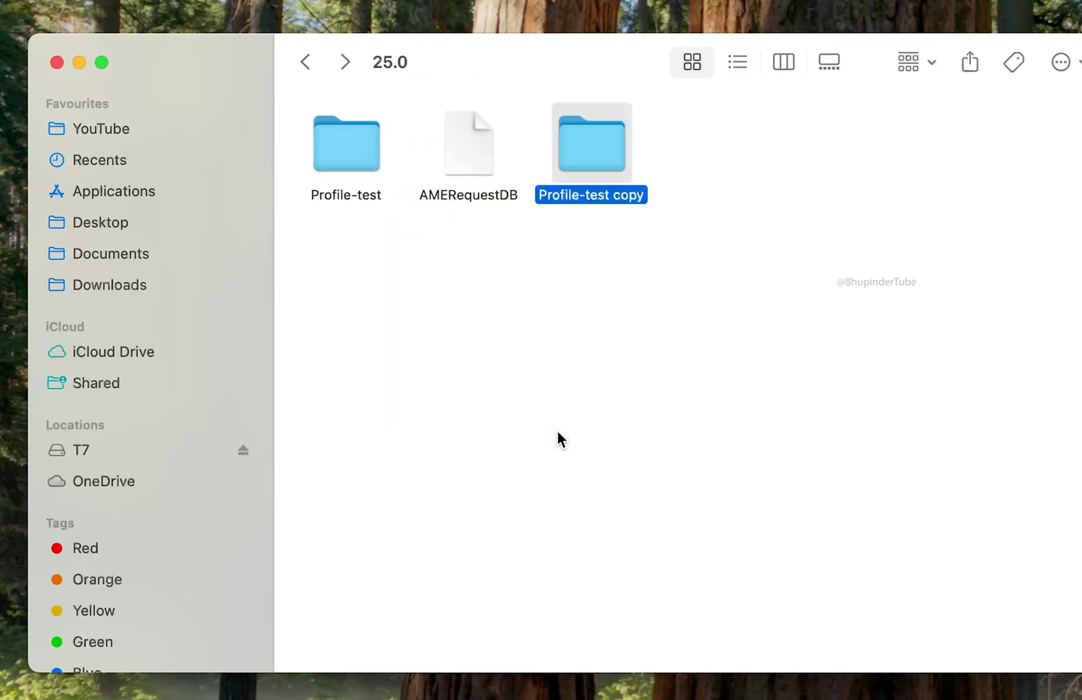
{"action": "left_click", "coordinate": [365, 149]}
{"action": "double_click", "coordinate": [365, 148]}
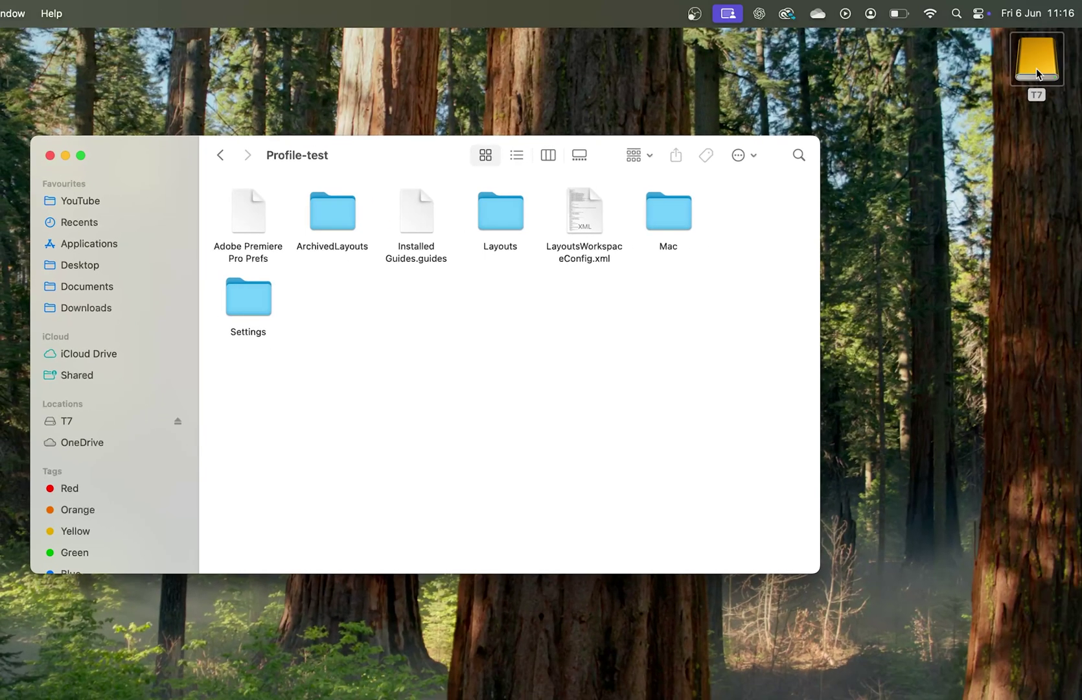
Open T7's Profile-newname folder, select all 17 items, and return to Profile-test
{"action": "double_click", "coordinate": [1036, 68]}
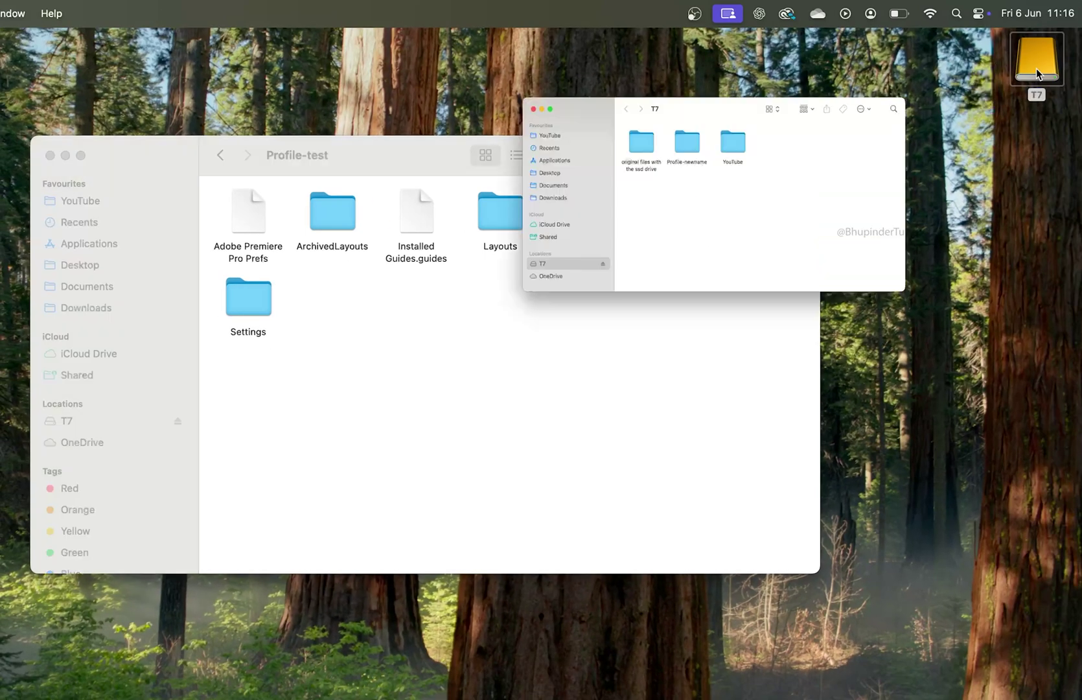
{"action": "double_click", "coordinate": [503, 431]}
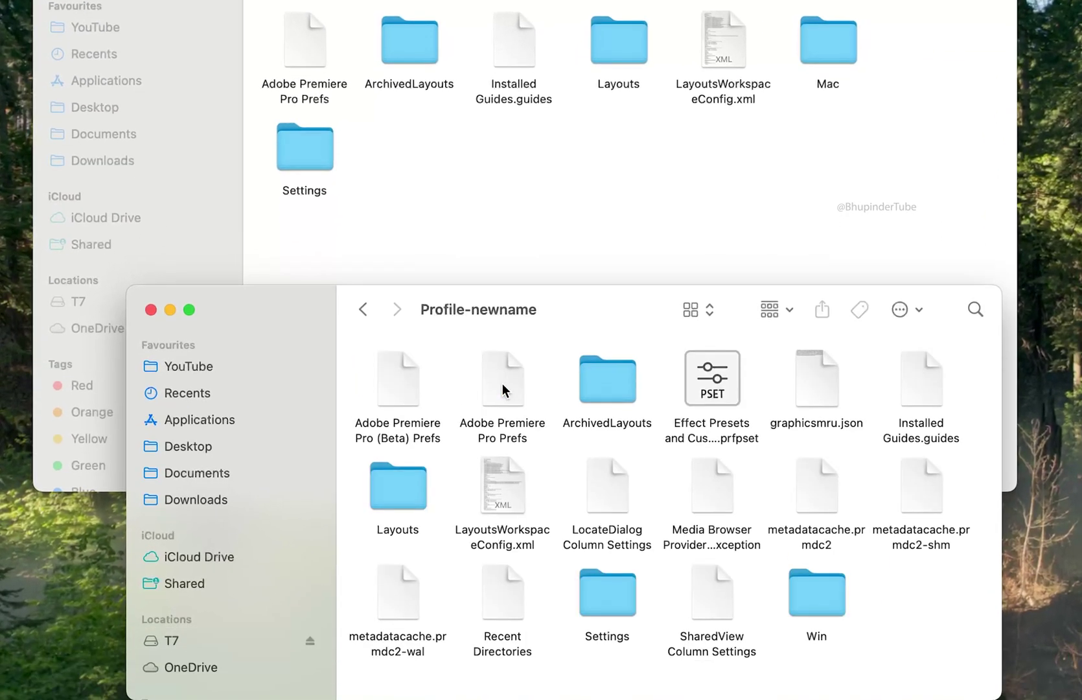
{"action": "left_click", "coordinate": [503, 431]}
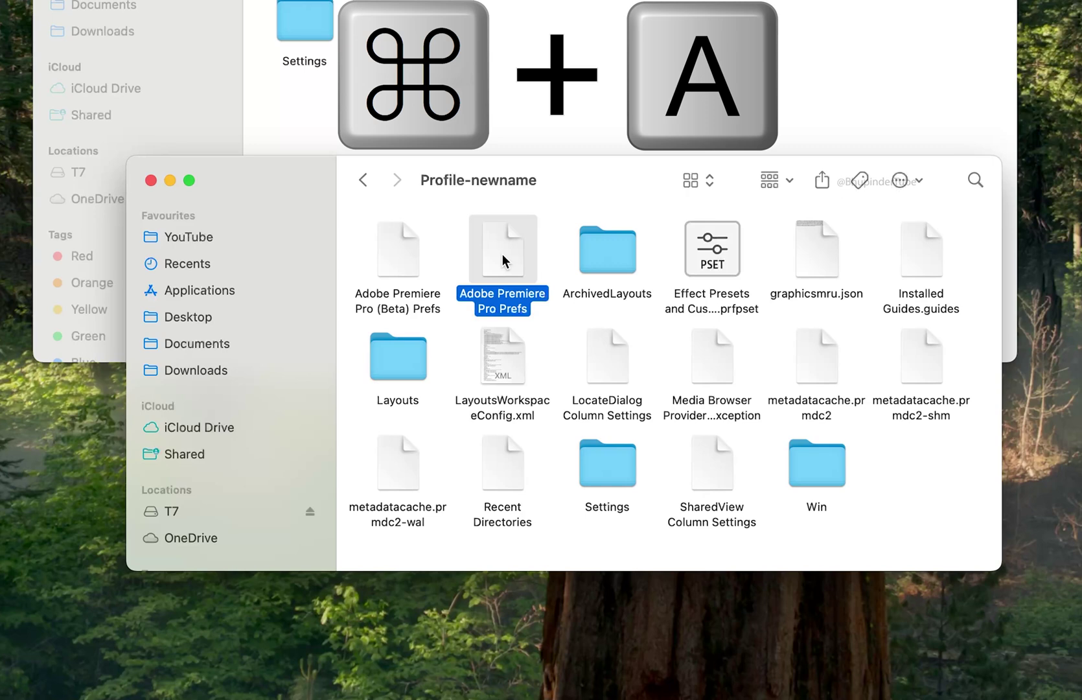
{"action": "key", "text": "super+a"}
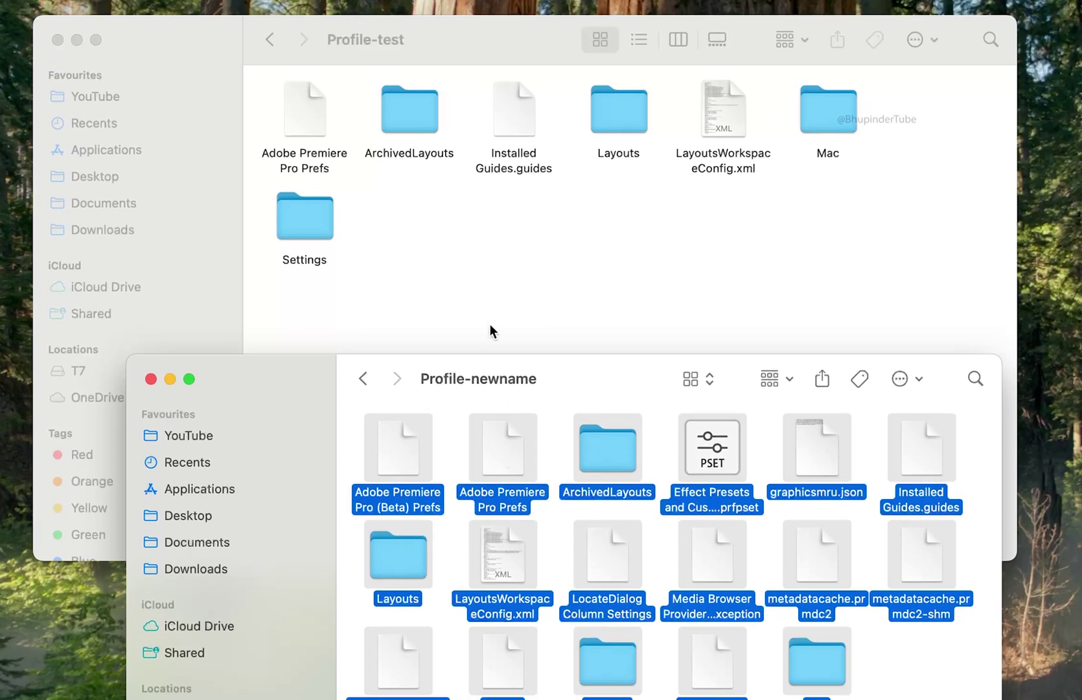
{"action": "left_click", "coordinate": [489, 291]}
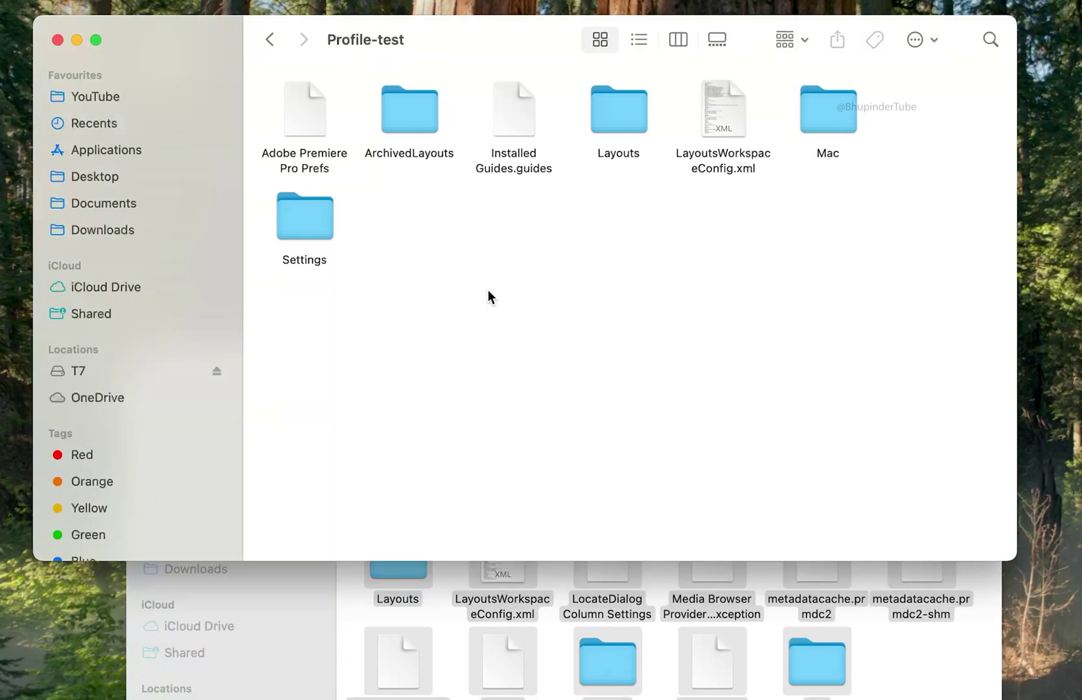
Paste the 17 Profile-newname items into Profile-test, replacing all same-named files
{"action": "key", "text": "super+v"}
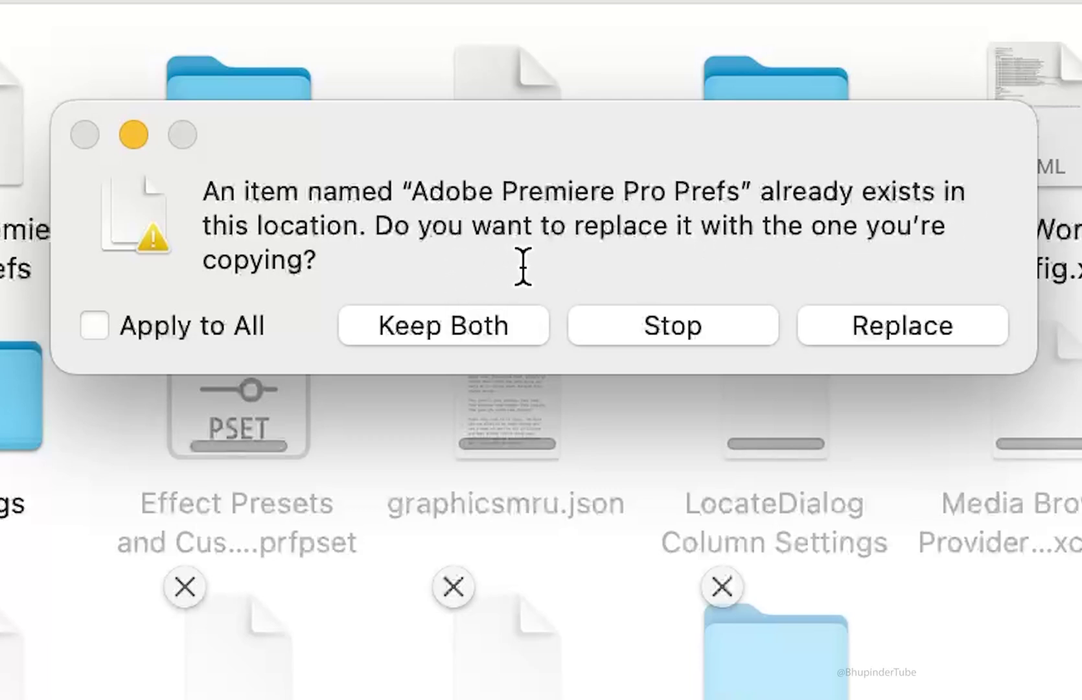
{"action": "left_click", "coordinate": [196, 328]}
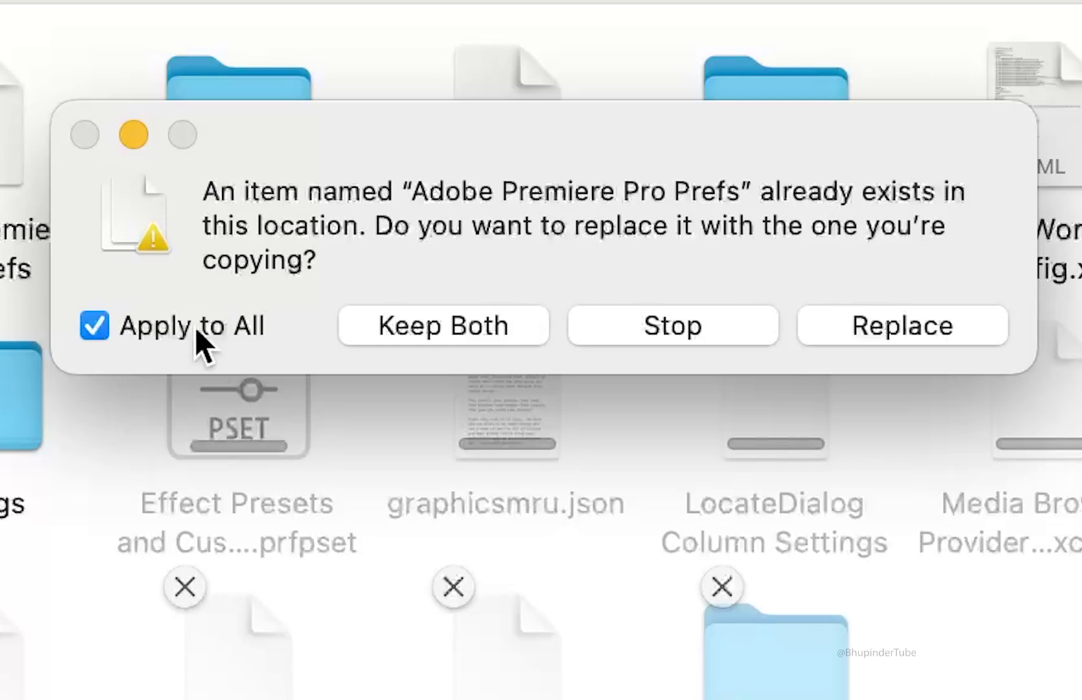
{"action": "left_click", "coordinate": [833, 327]}
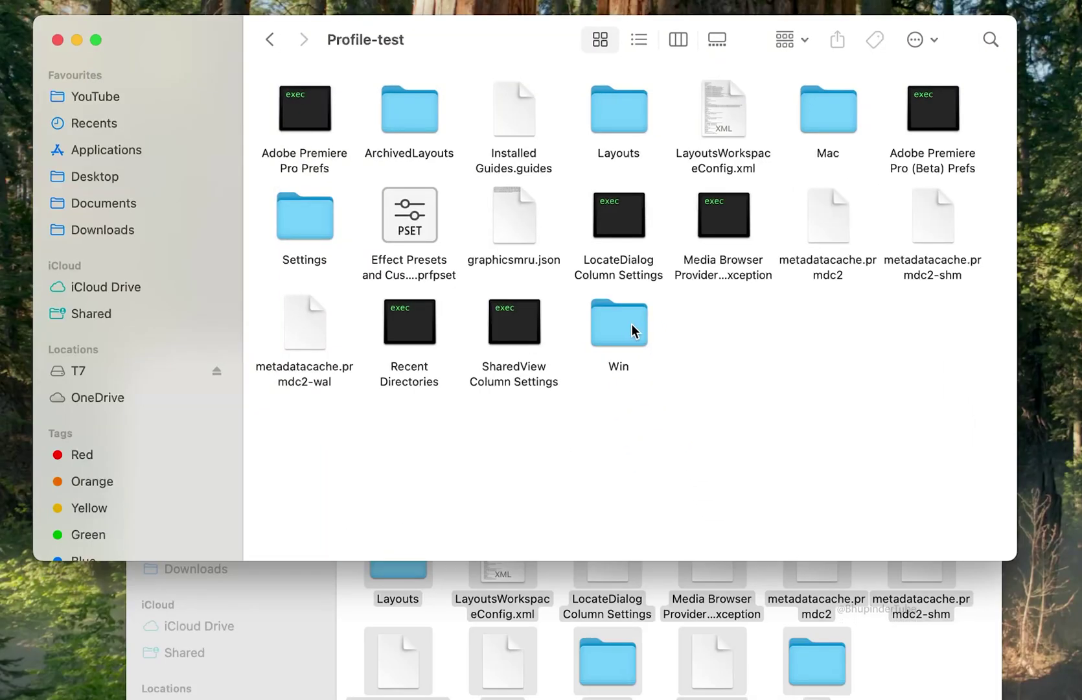
Move the Win folder in Profile-test to the Bin
{"action": "left_click", "coordinate": [632, 323]}
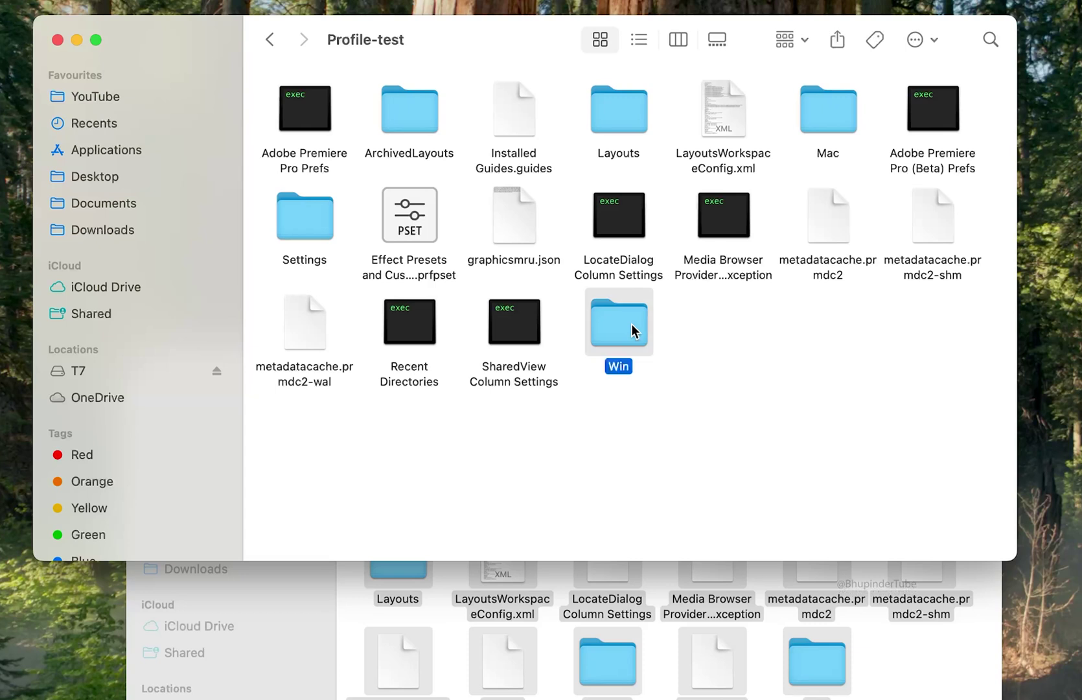
{"action": "right_click", "coordinate": [632, 324]}
{"action": "left_click", "coordinate": [680, 396]}
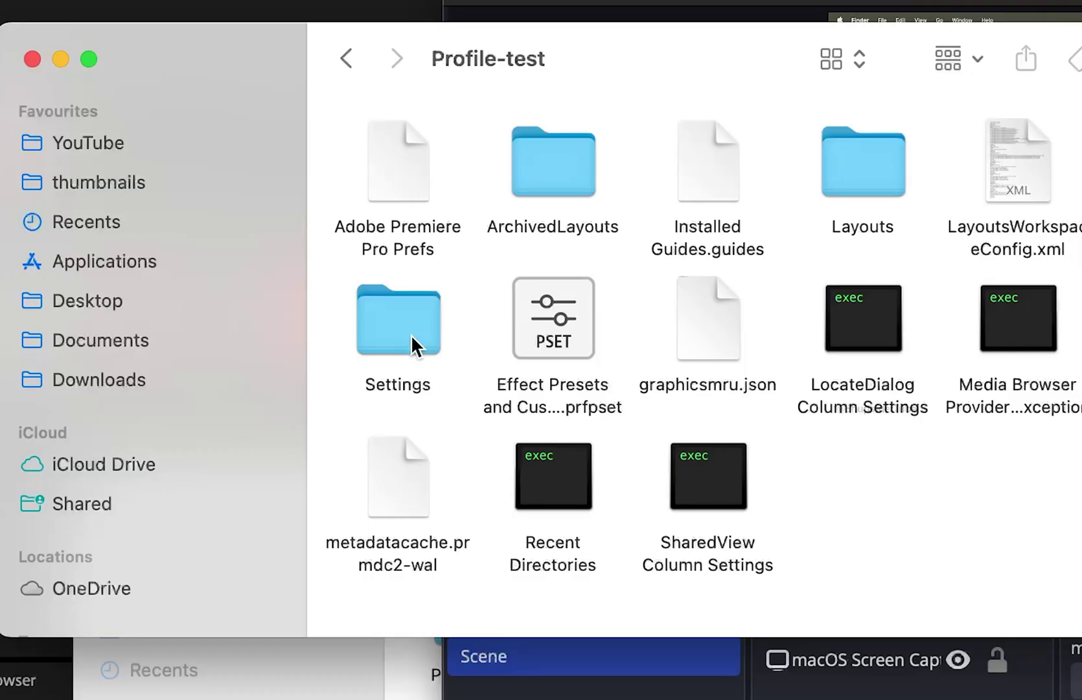
Open the Settings > Custom folders of both Profile-test and Profile-test copy
{"action": "double_click", "coordinate": [411, 334]}
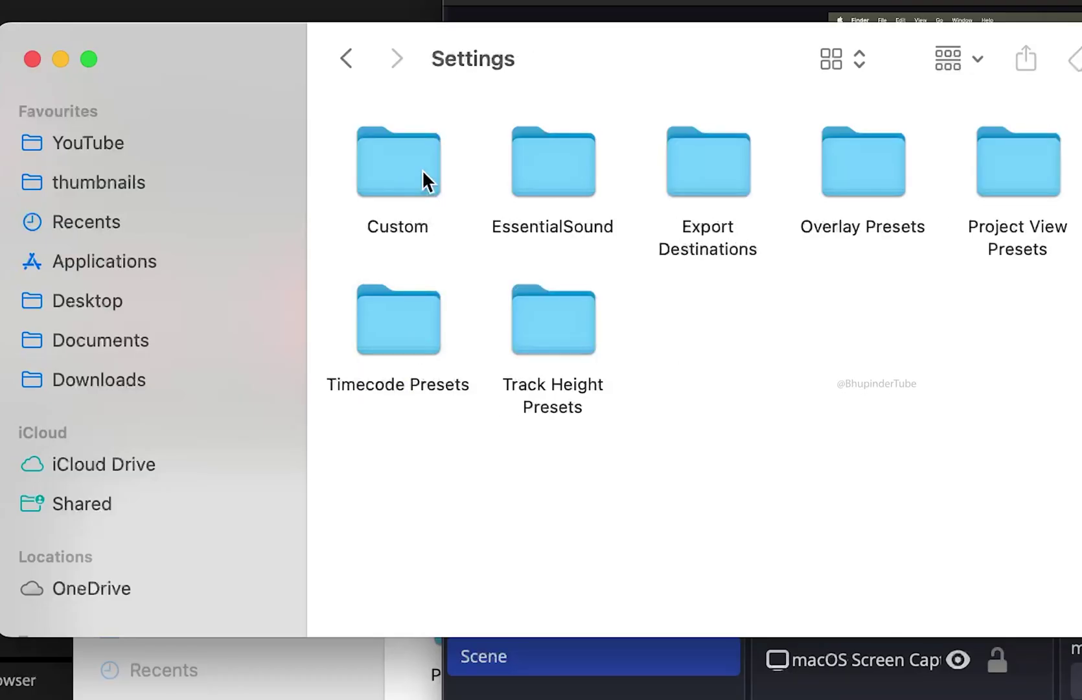
{"action": "double_click", "coordinate": [422, 169]}
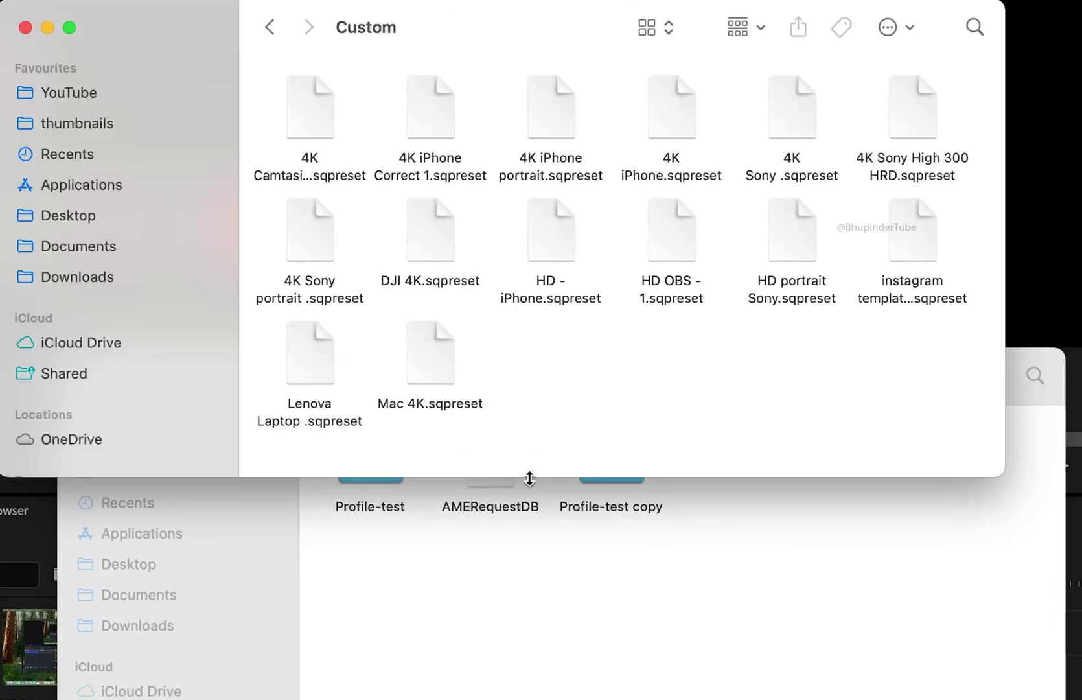
{"action": "left_click", "coordinate": [530, 626]}
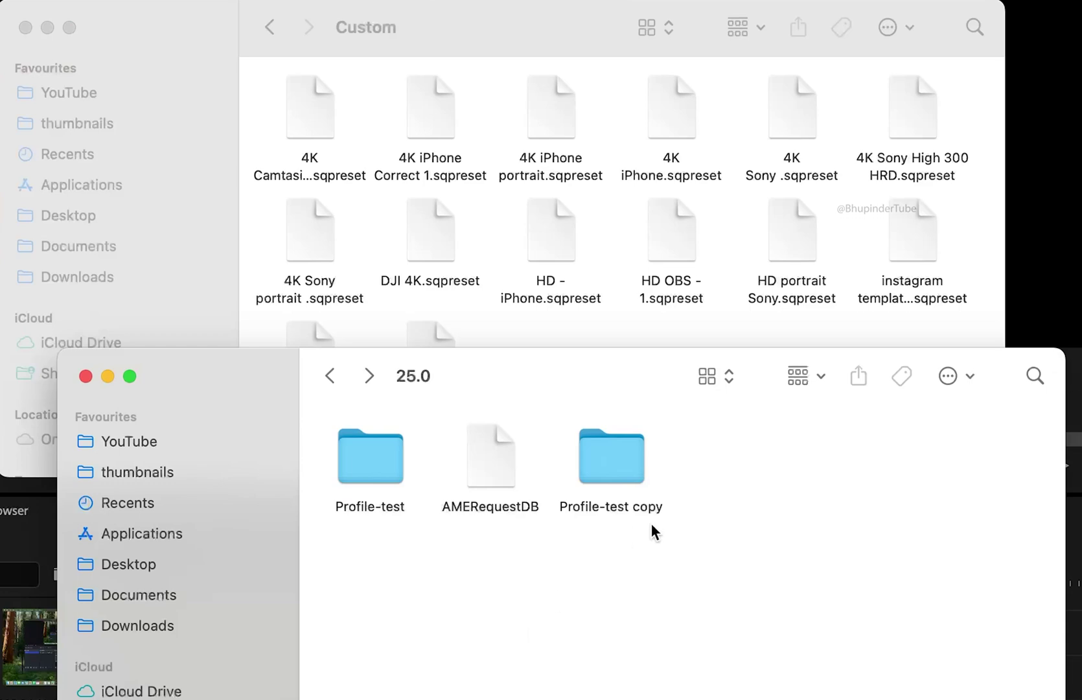
{"action": "left_click", "coordinate": [629, 450]}
{"action": "double_click", "coordinate": [629, 451]}
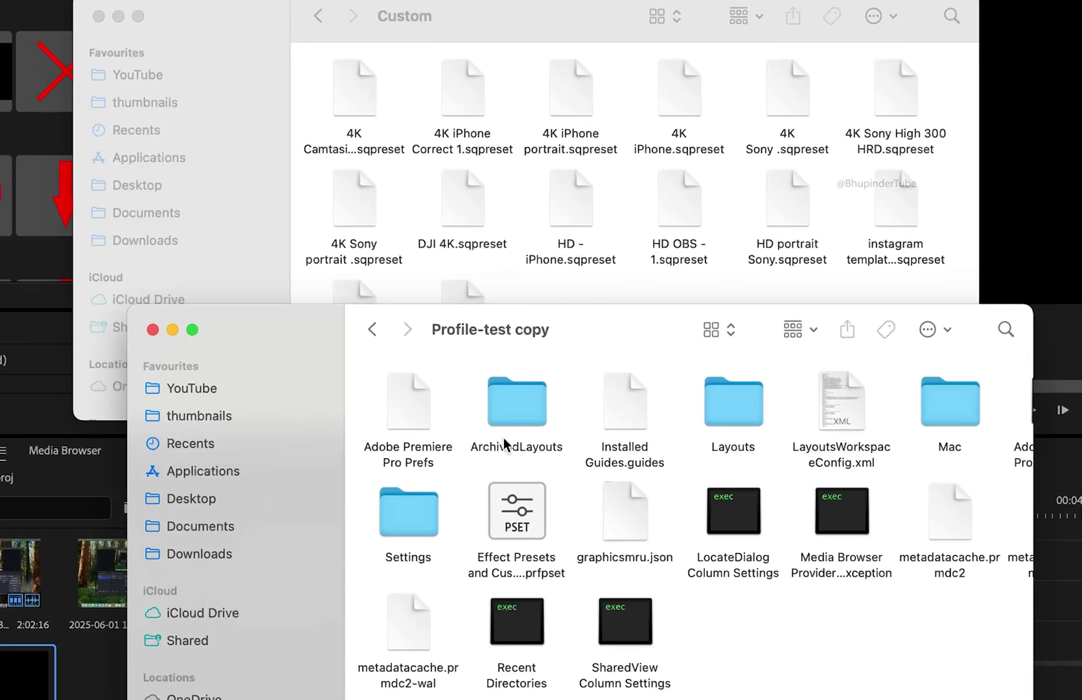
{"action": "double_click", "coordinate": [415, 522]}
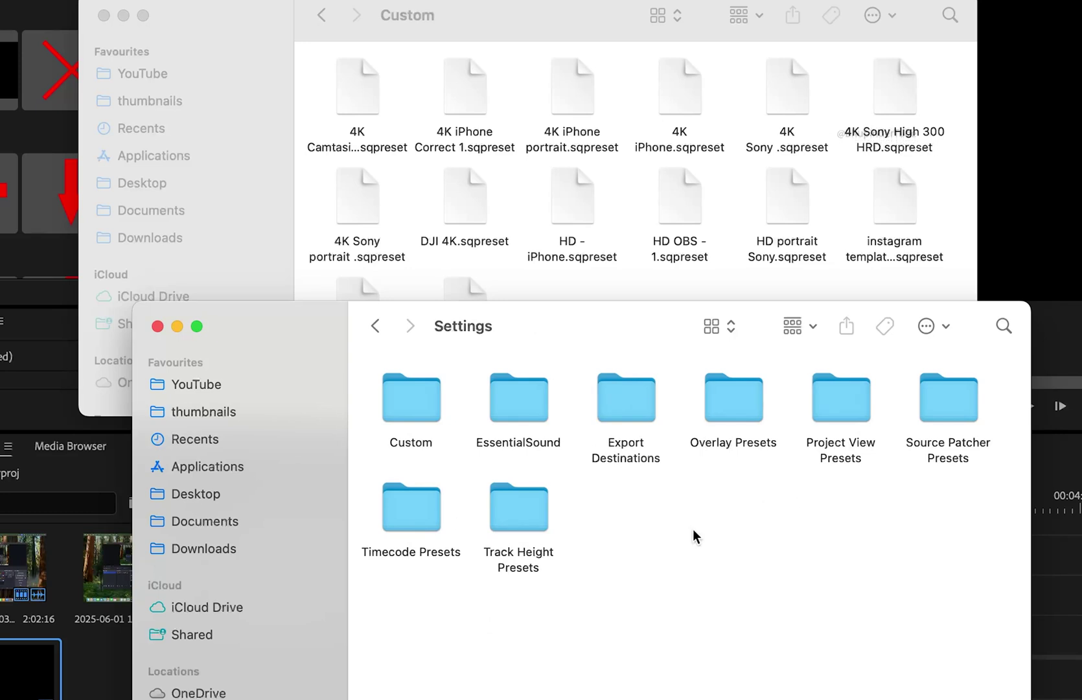
{"action": "double_click", "coordinate": [413, 403]}
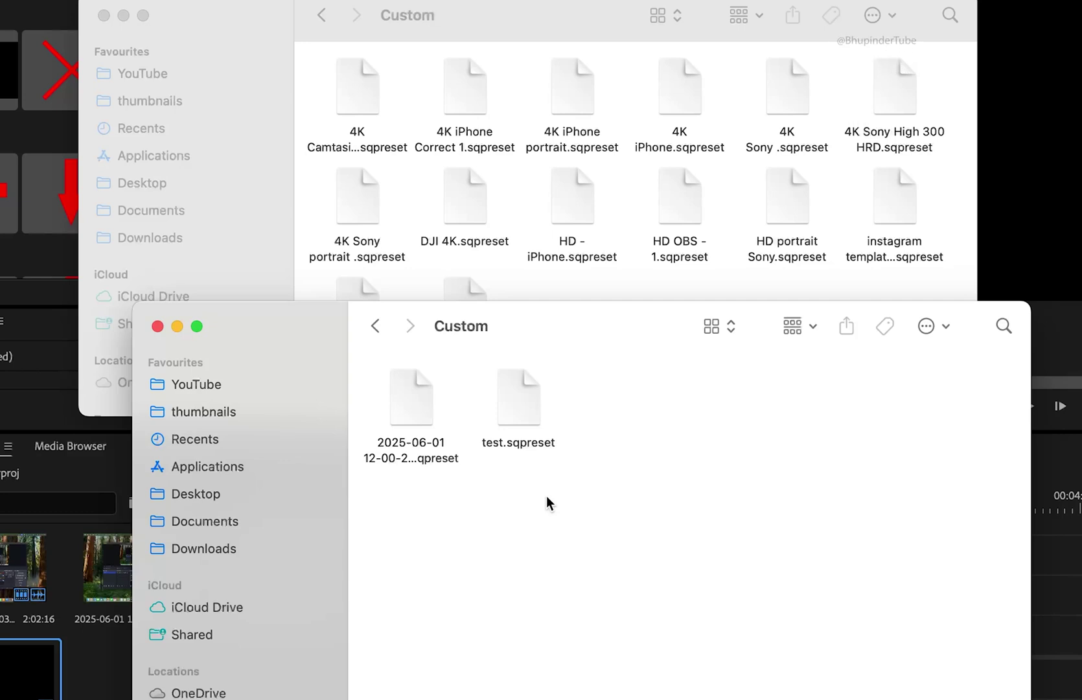
Copy both .sqpreset files into Profile-test's Custom folder and bring up Launchpad
{"action": "left_click_drag", "start_coordinate": [546, 496], "coordinate": [425, 389]}
{"action": "right_click", "coordinate": [409, 405]}
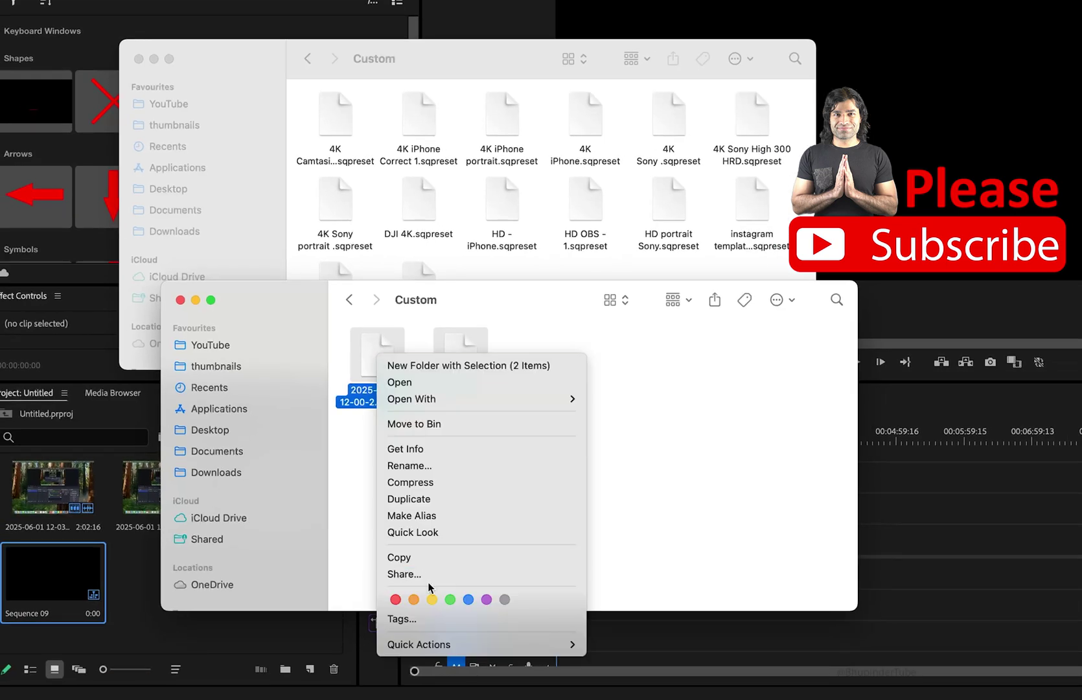
{"action": "left_click", "coordinate": [437, 559]}
{"action": "left_click", "coordinate": [551, 271]}
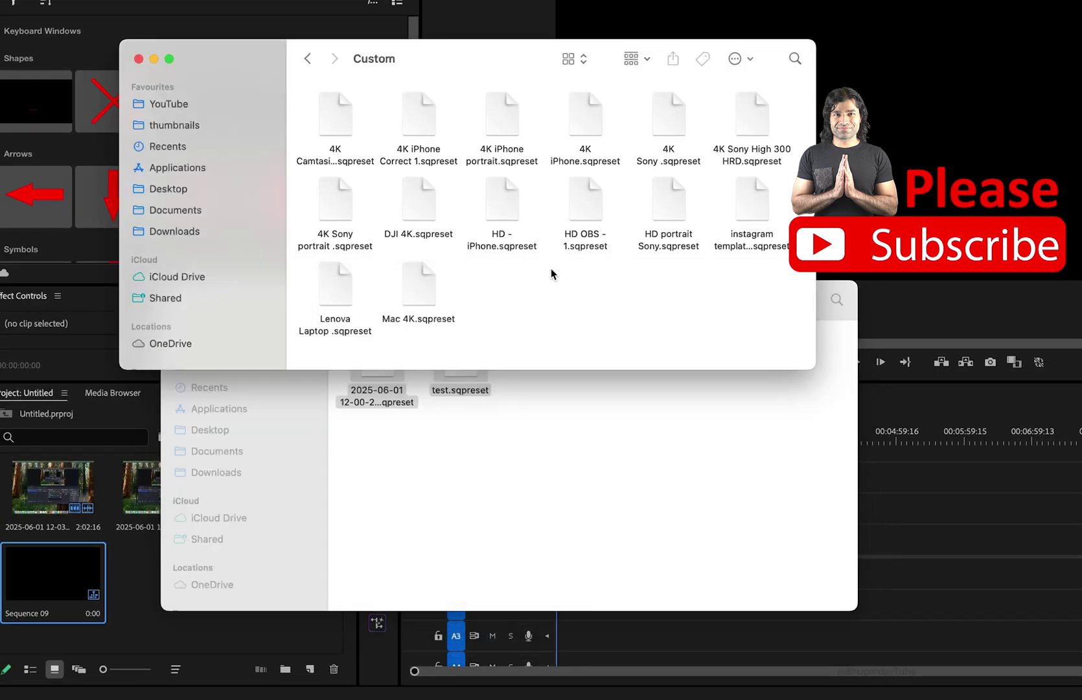
{"action": "right_click", "coordinate": [532, 306]}
{"action": "left_click", "coordinate": [591, 335]}
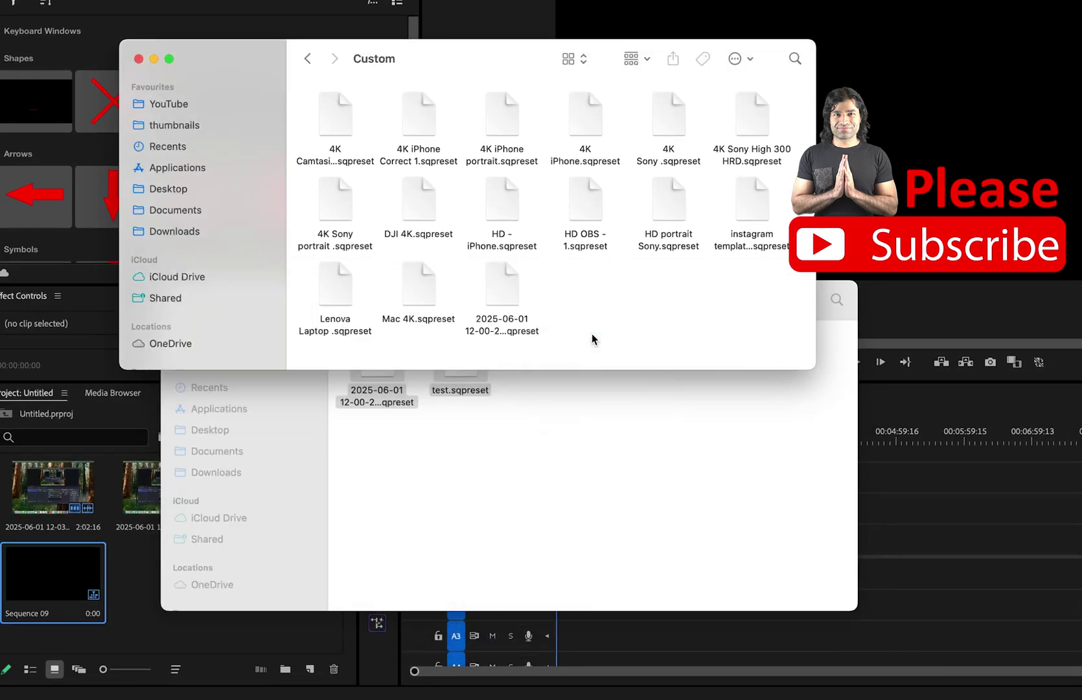
{"action": "key", "text": "F4"}
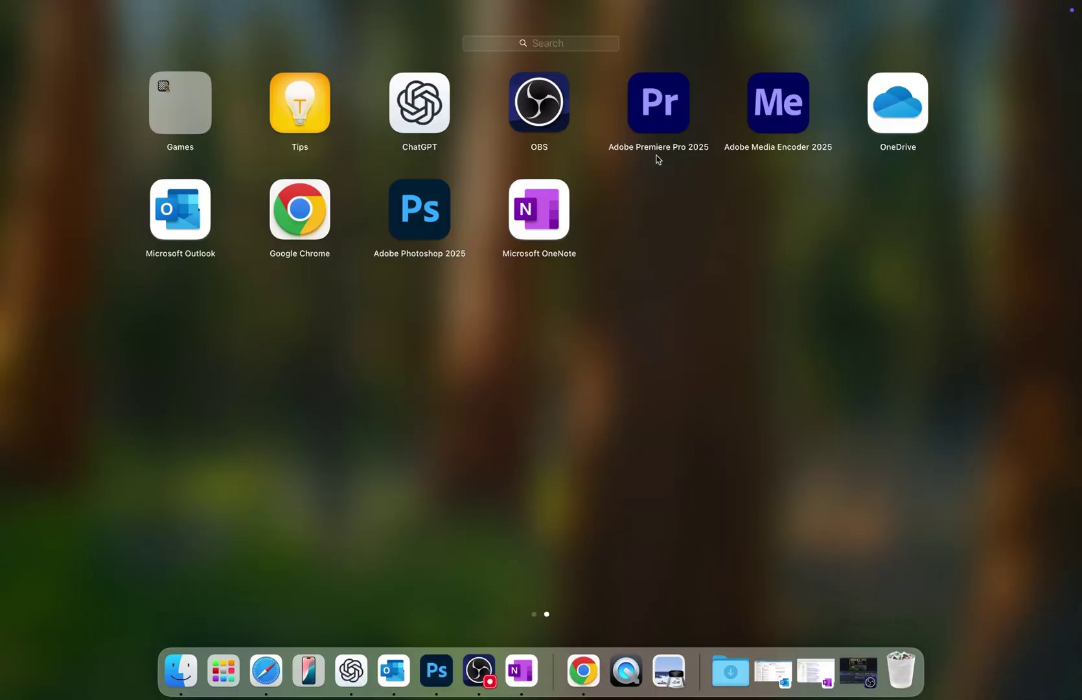
Launch Premiere Pro 2025, grant it Downloads Folder access, then quit and reopen it
{"action": "left_click", "coordinate": [657, 104]}
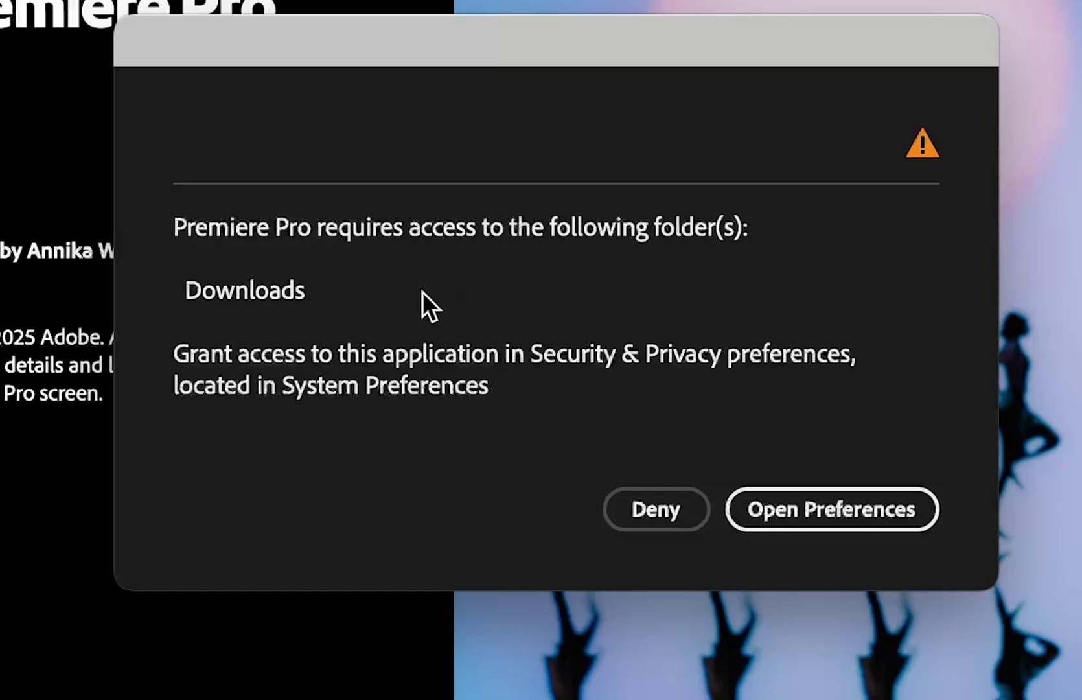
{"action": "left_click", "coordinate": [792, 510]}
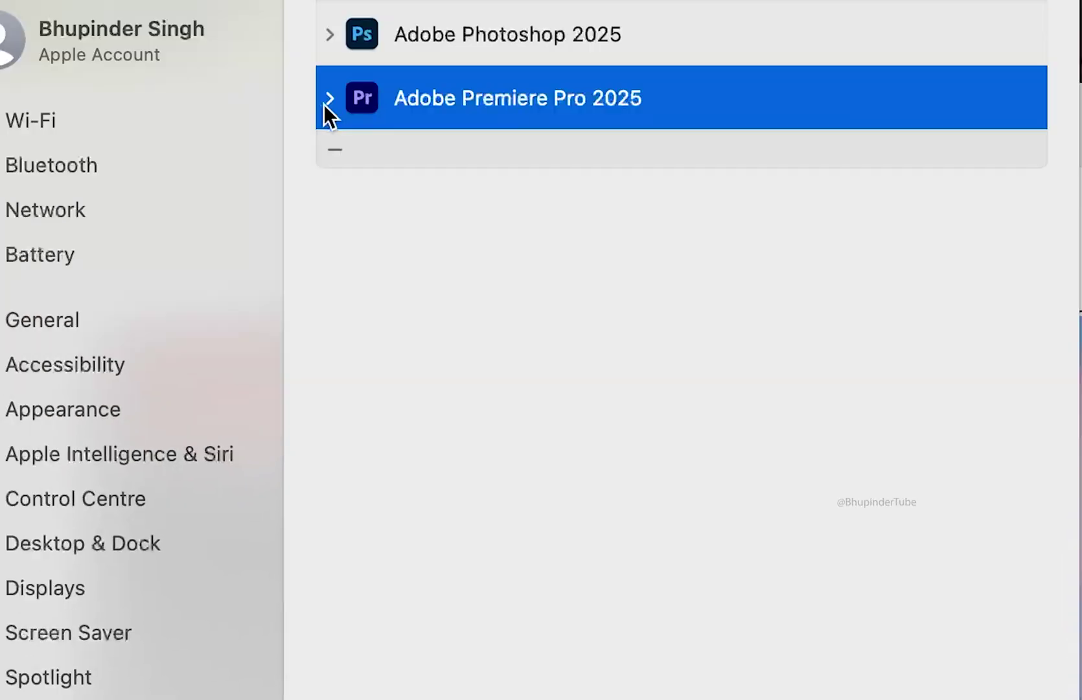
{"action": "left_click", "coordinate": [324, 108]}
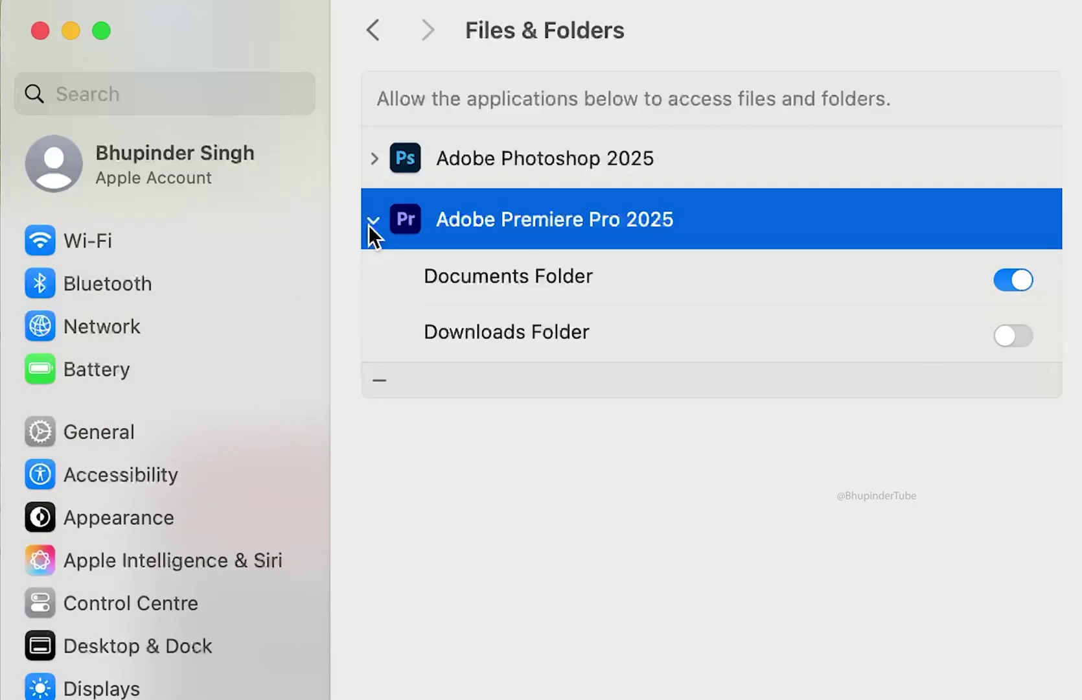
{"action": "left_click", "coordinate": [1015, 335]}
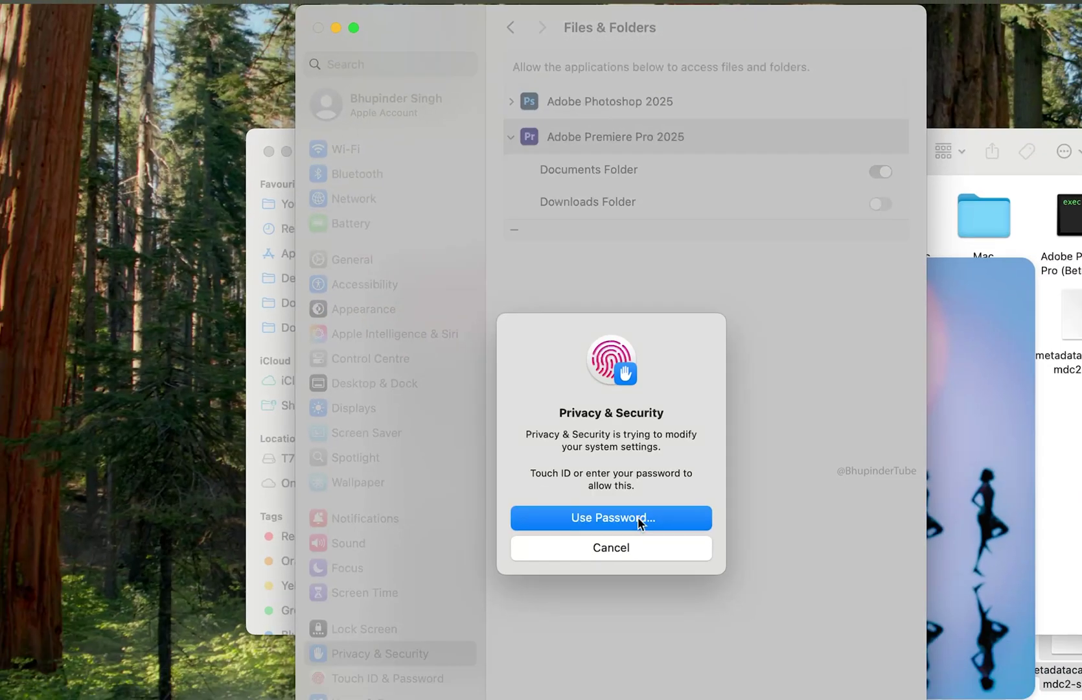
{"action": "left_click", "coordinate": [638, 517]}
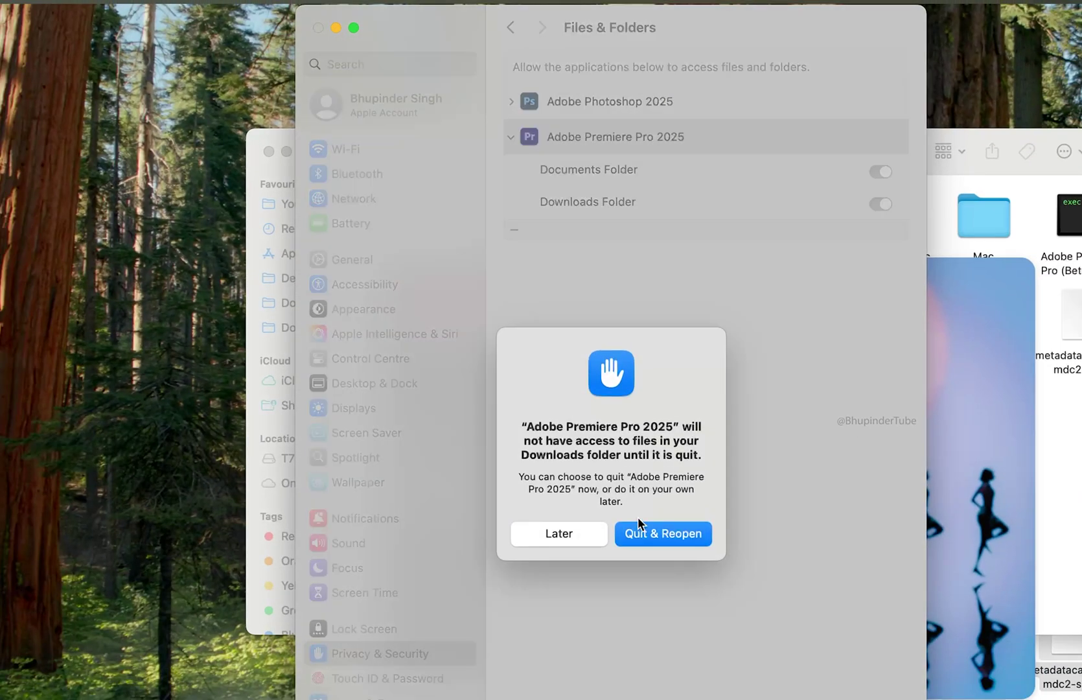
{"action": "left_click", "coordinate": [660, 537]}
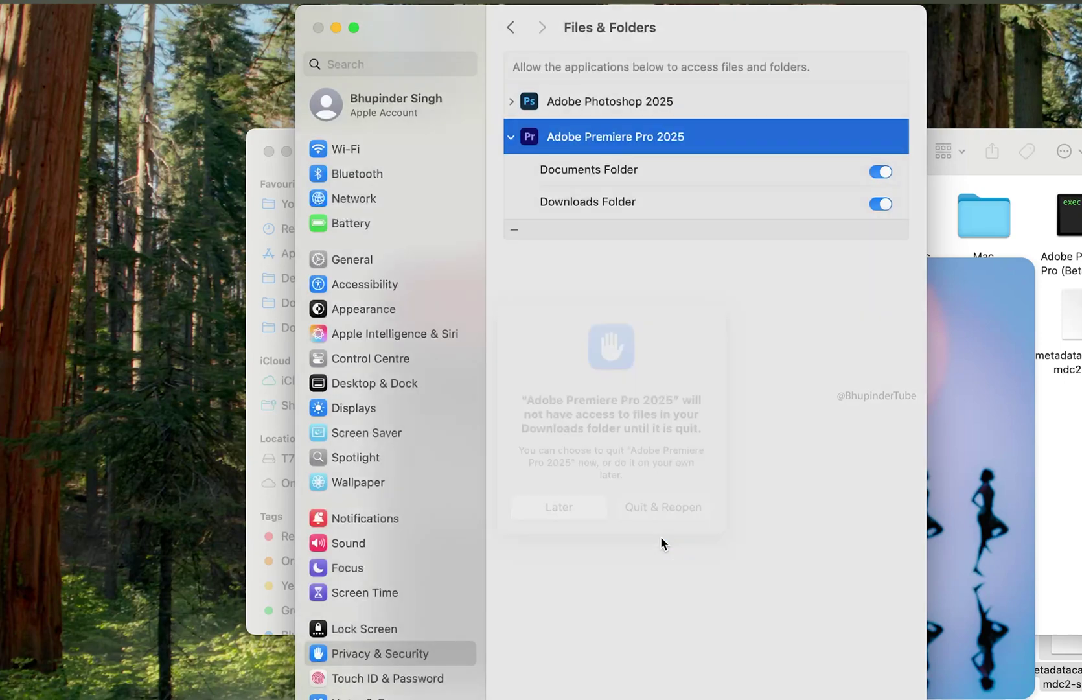
{"action": "left_click", "coordinate": [809, 527]}
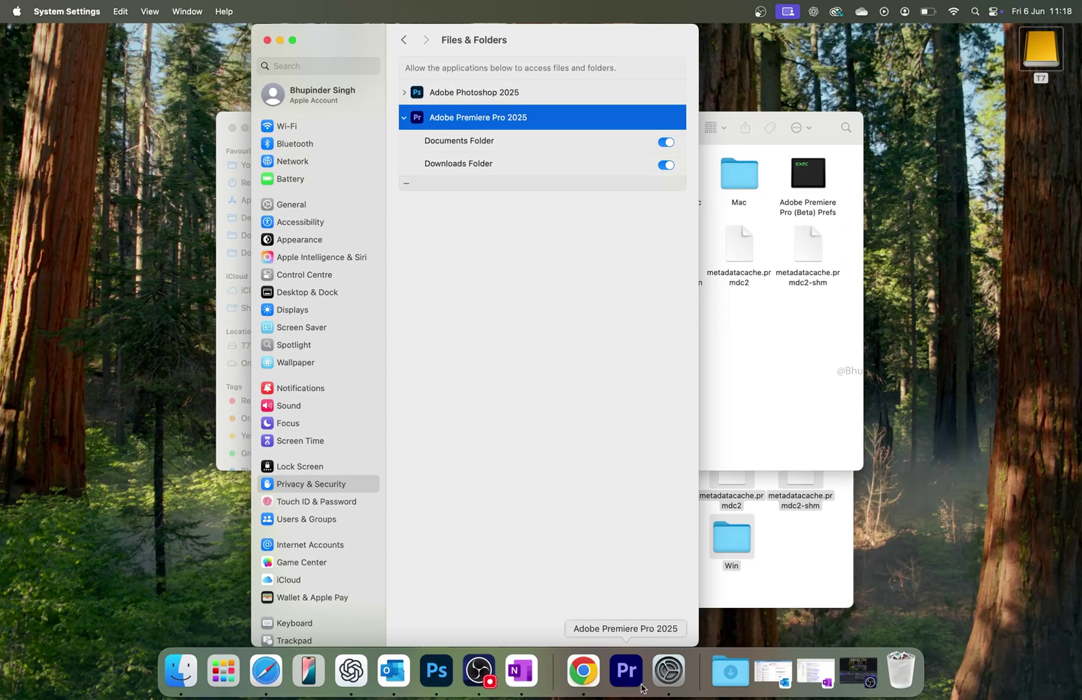
Create a new Untitled project from Premiere Pro's Home screen
{"action": "left_click", "coordinate": [633, 680]}
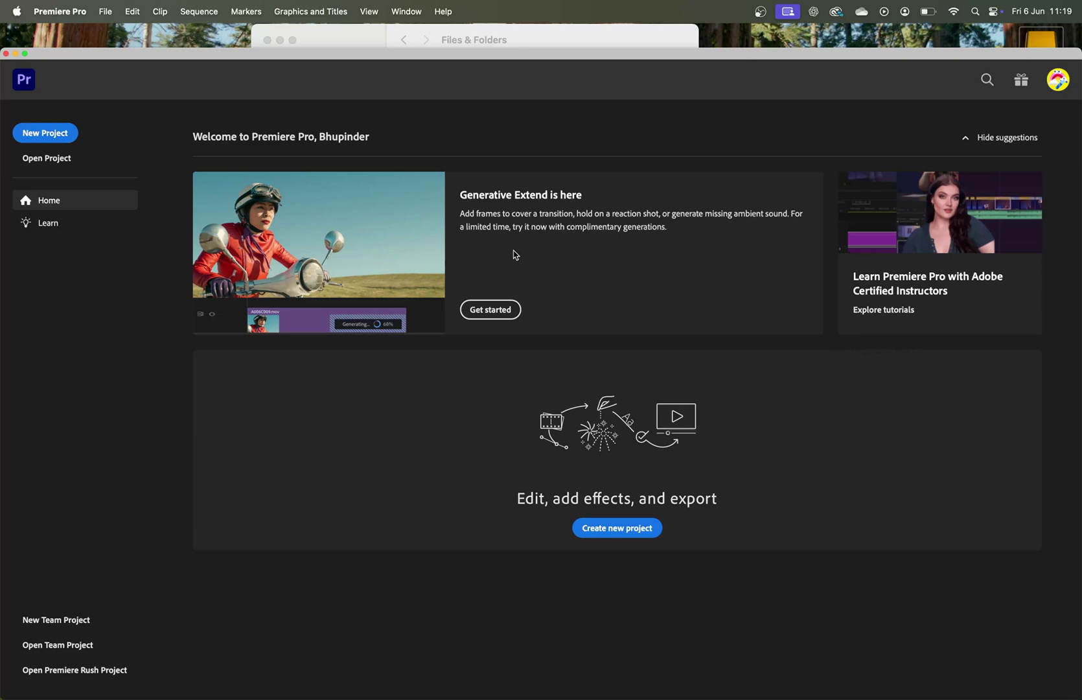
{"action": "left_click", "coordinate": [46, 133]}
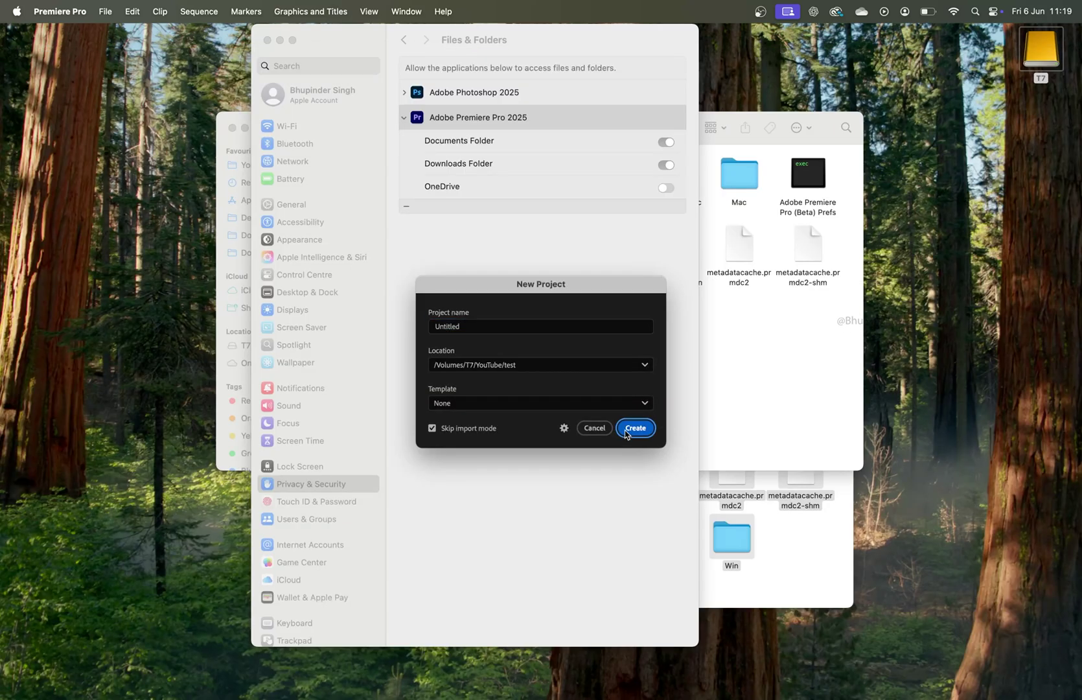
{"action": "left_click", "coordinate": [629, 432]}
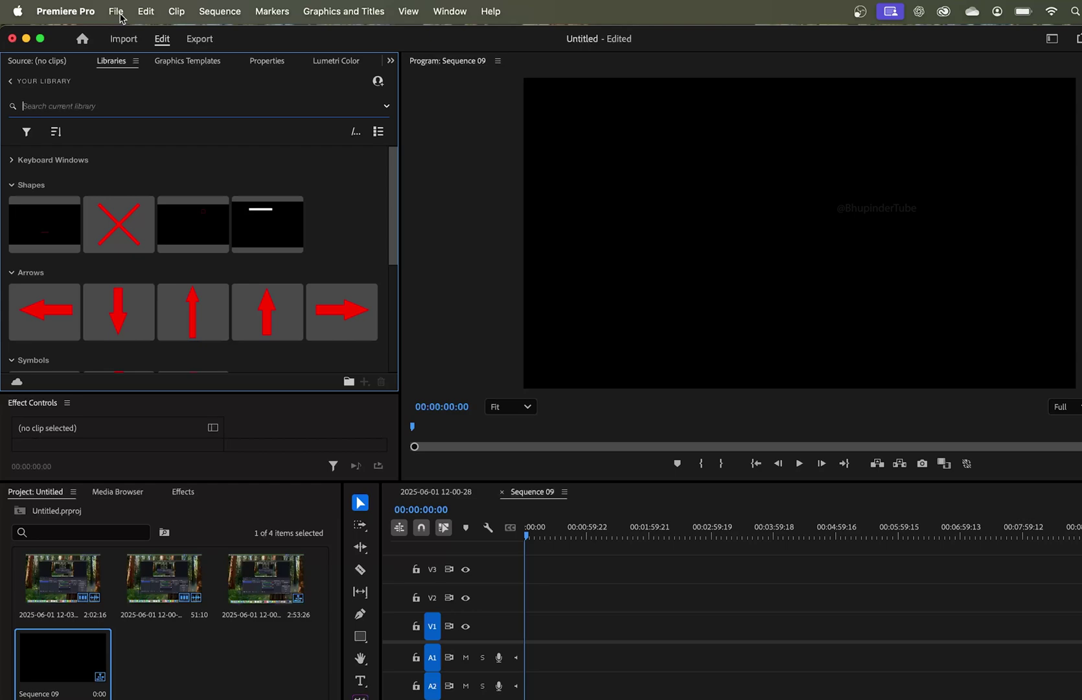
Create Sequence 10 through File > New > Sequence, accepting the selected preset
{"action": "left_click", "coordinate": [113, 17]}
{"action": "mouse_move", "coordinate": [120, 37]}
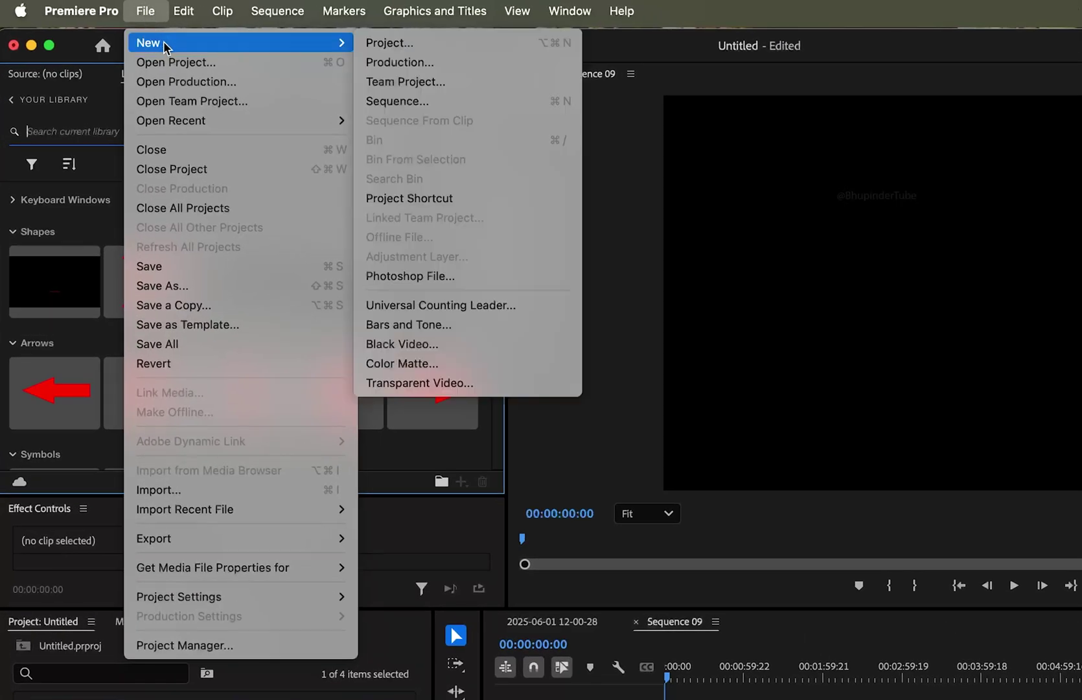
{"action": "left_click", "coordinate": [429, 100]}
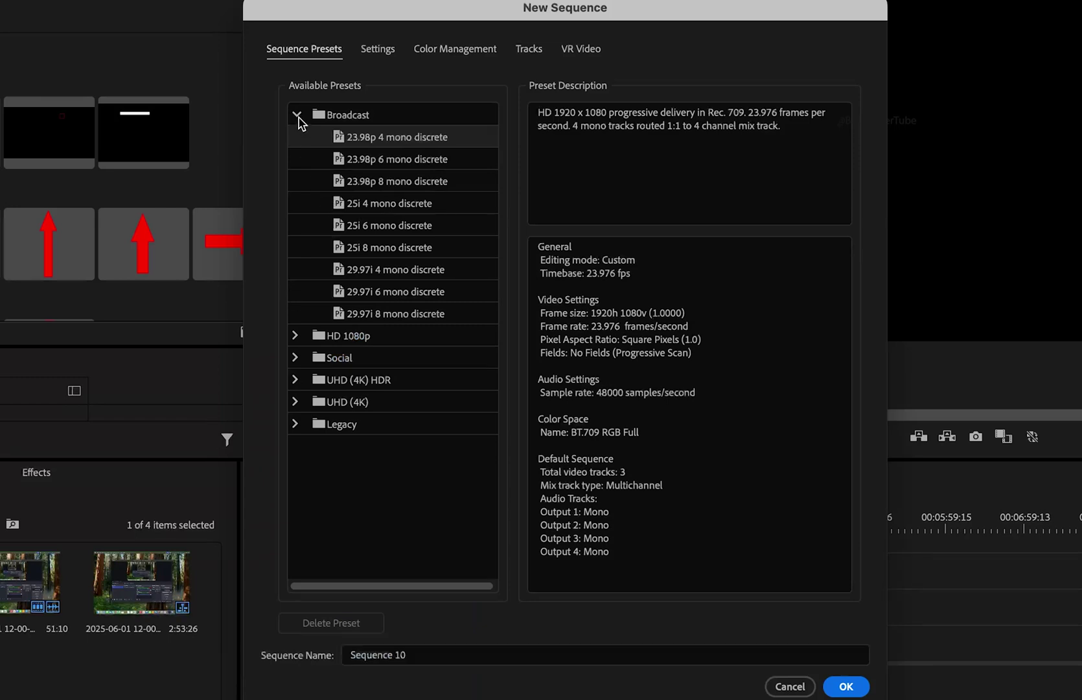
{"action": "key", "text": "Return"}
Save the sequence's settings as a new preset named '10'
{"action": "left_click", "coordinate": [416, 369]}
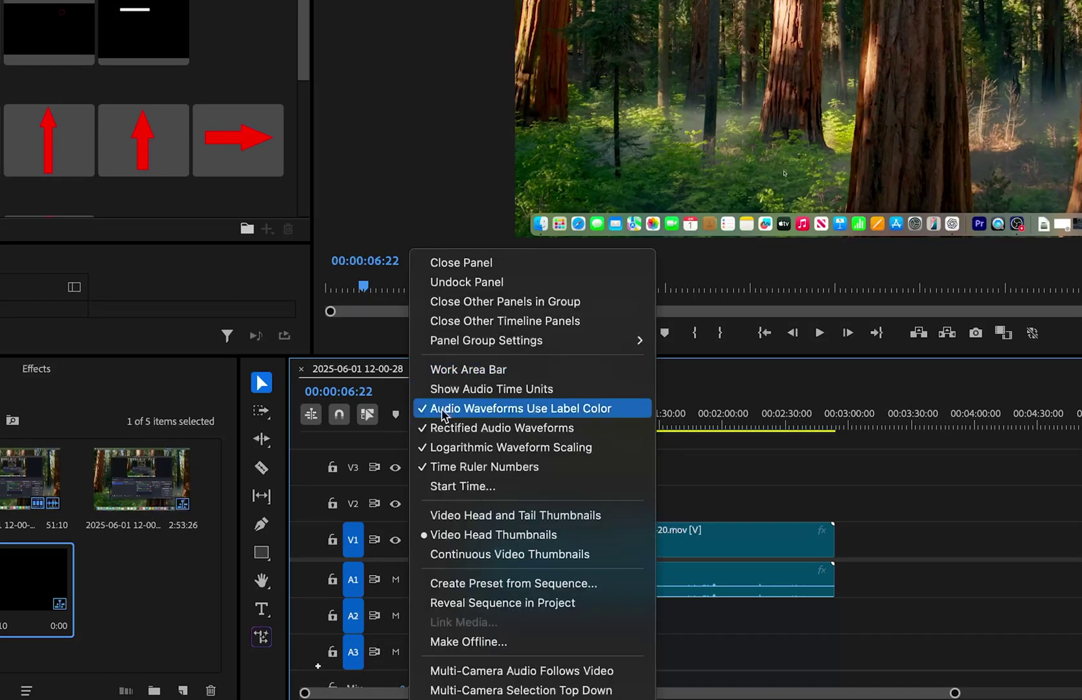
{"action": "left_click", "coordinate": [529, 584]}
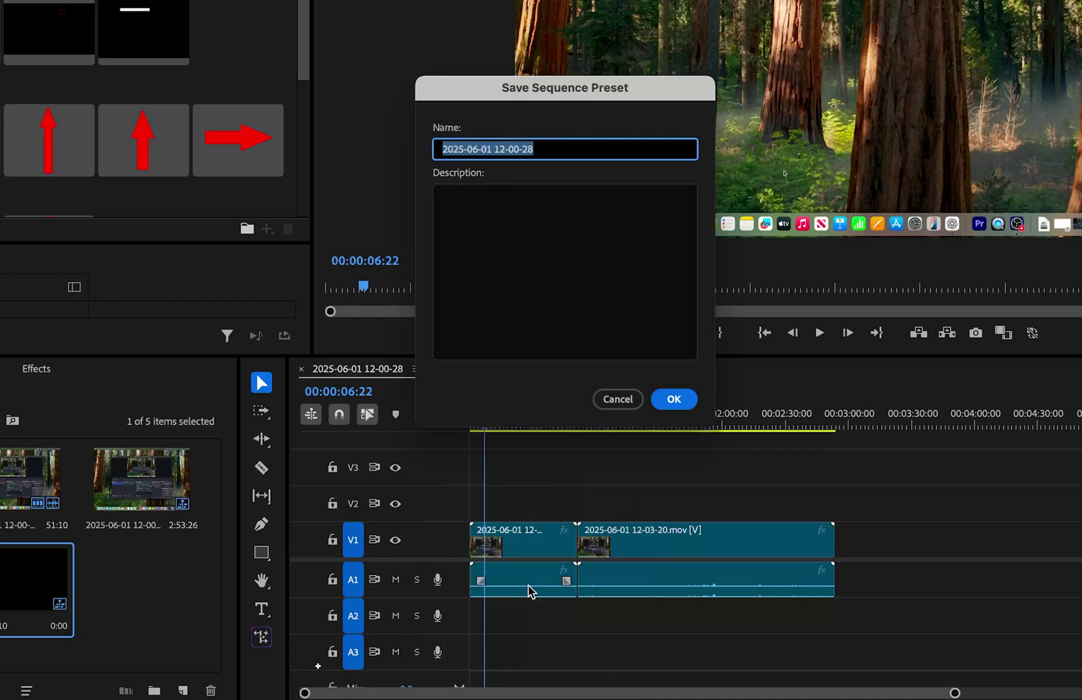
{"action": "type", "text": "10"}
{"action": "left_click", "coordinate": [676, 398]}
Expand the Custom preset folder in the New Sequence dialog, then return to Finder
{"action": "left_click", "coordinate": [0, 0]}
{"action": "mouse_move", "coordinate": [0, 0]}
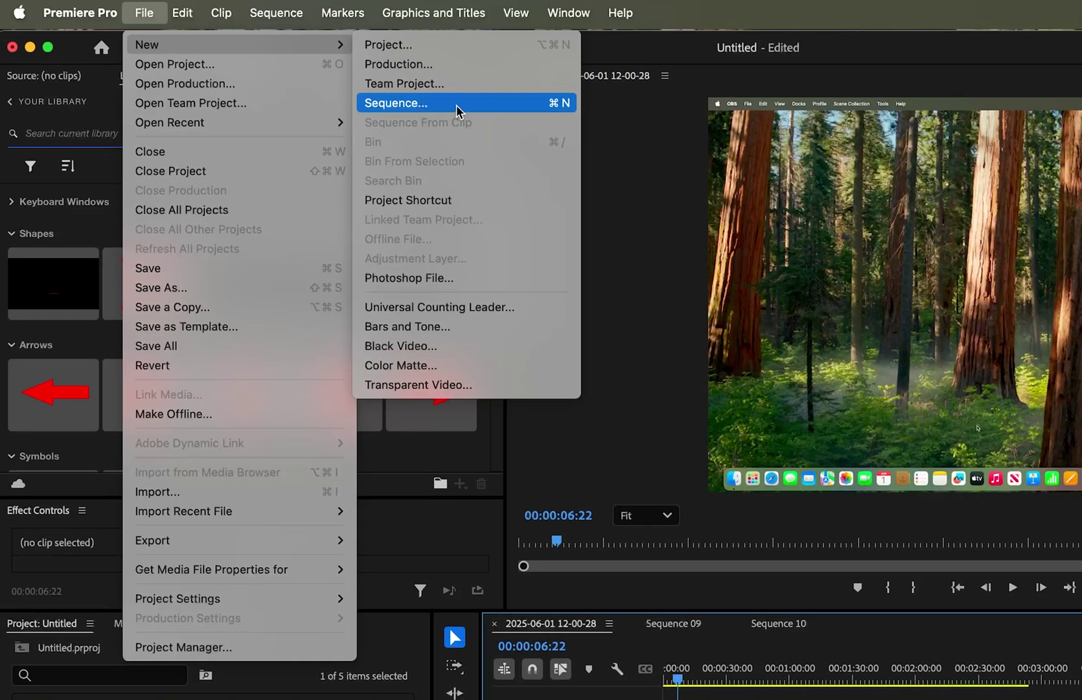
{"action": "left_click", "coordinate": [456, 104]}
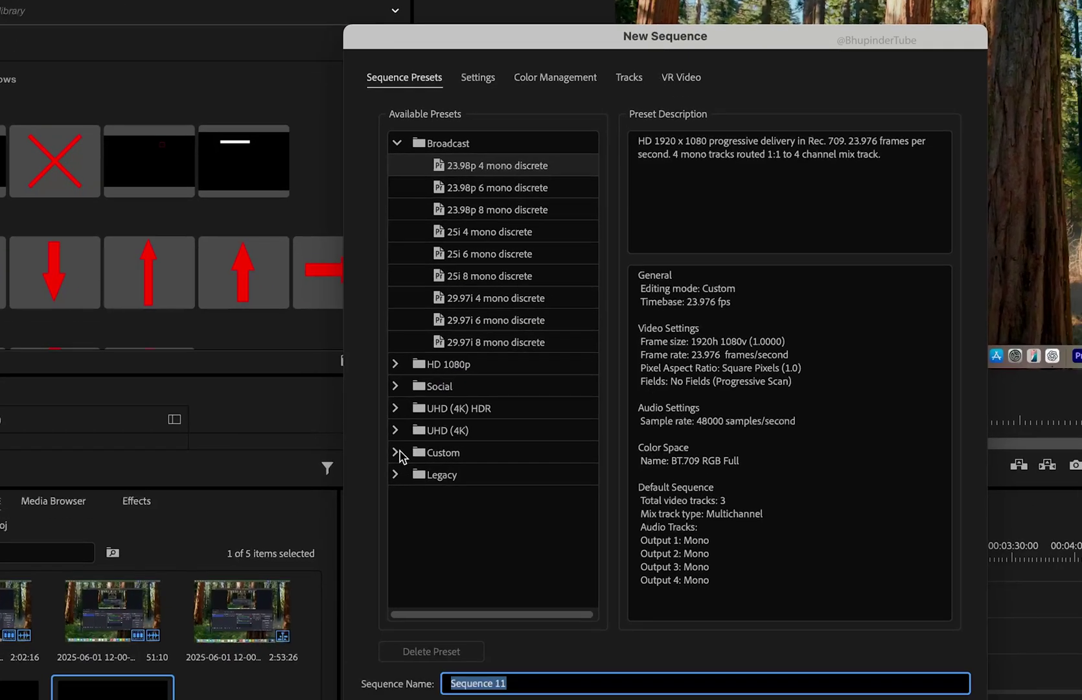
{"action": "left_click", "coordinate": [491, 574]}
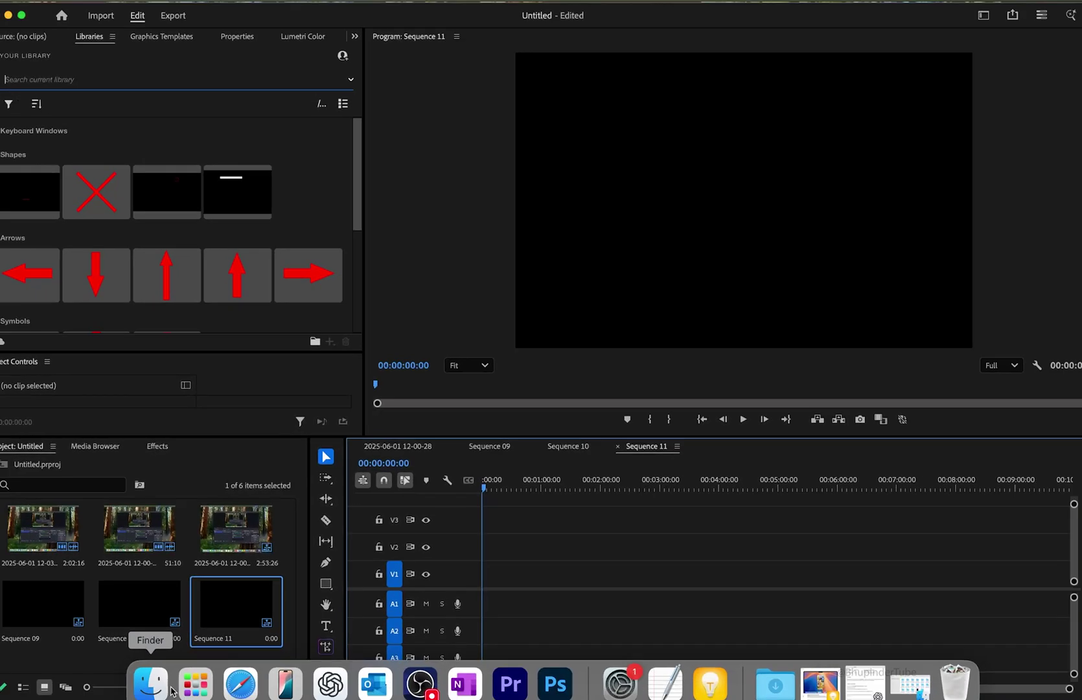
{"action": "left_click", "coordinate": [150, 682]}
Select the new 22.sqpreset file in the Custom presets folder
{"action": "left_click", "coordinate": [563, 375]}
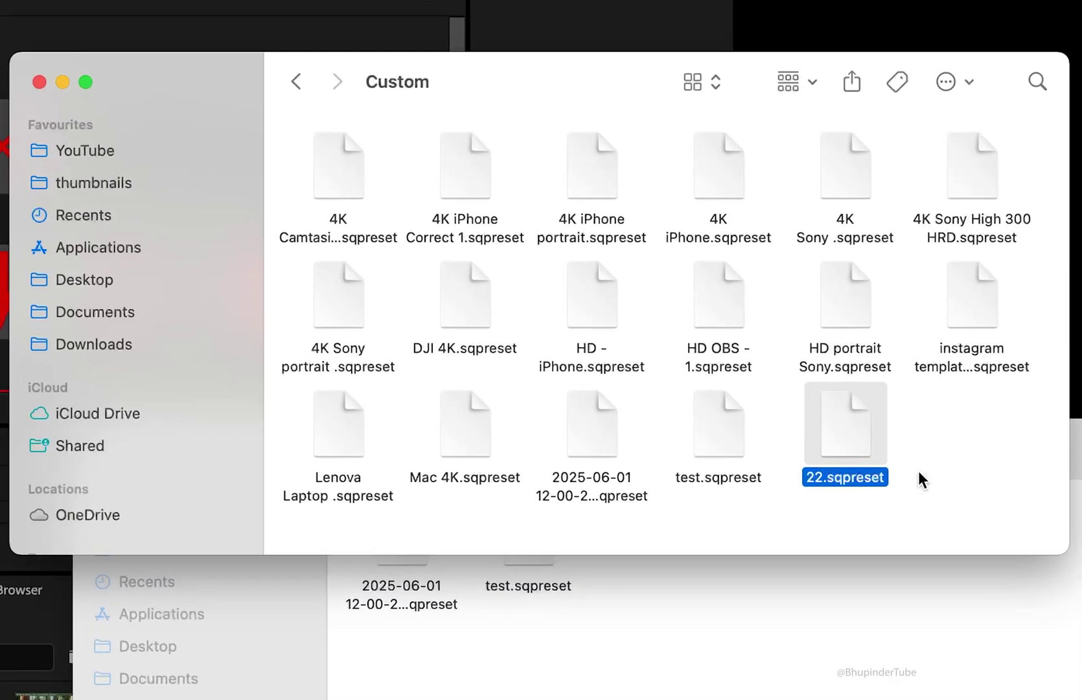